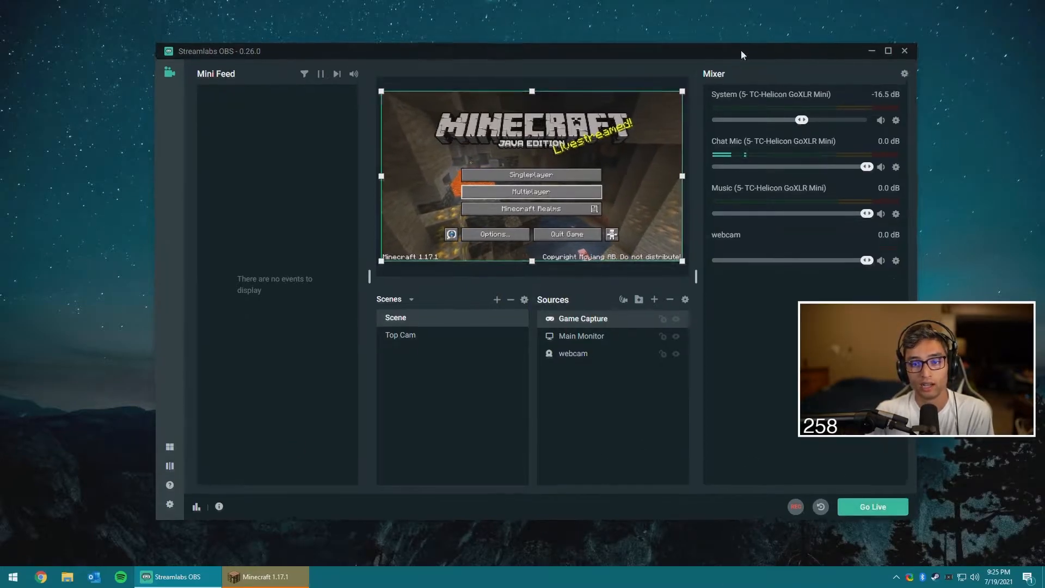
- Open the program settings and show the recording options of the output configuration
drag(740, 50, 743, 43)
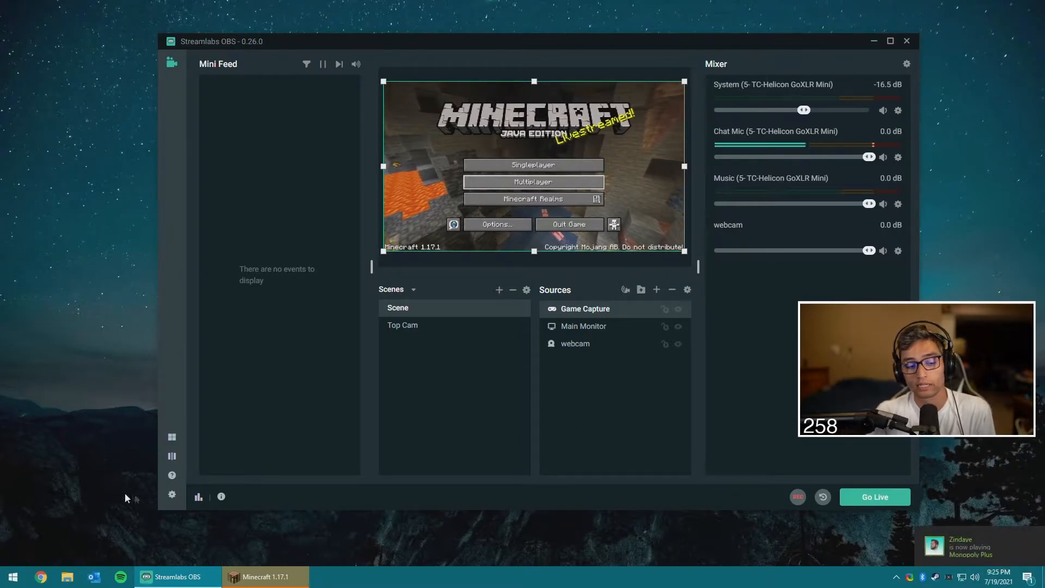
click(172, 495)
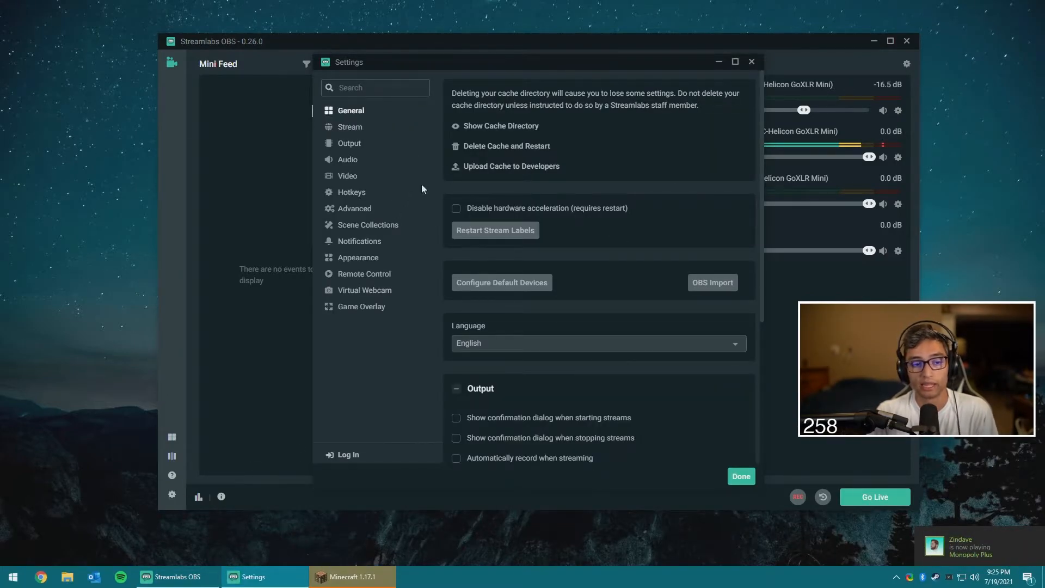
click(752, 62)
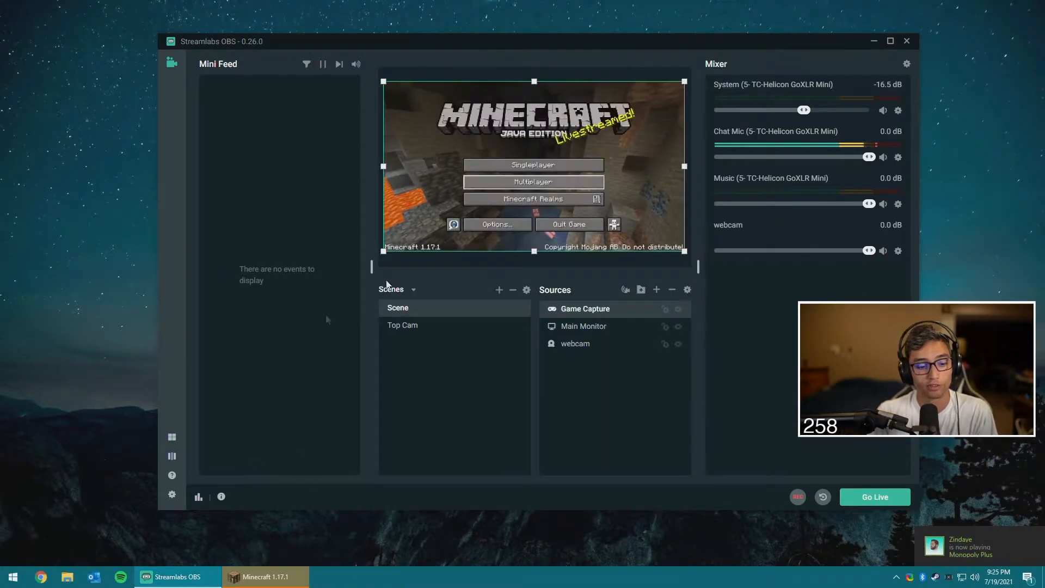
click(181, 499)
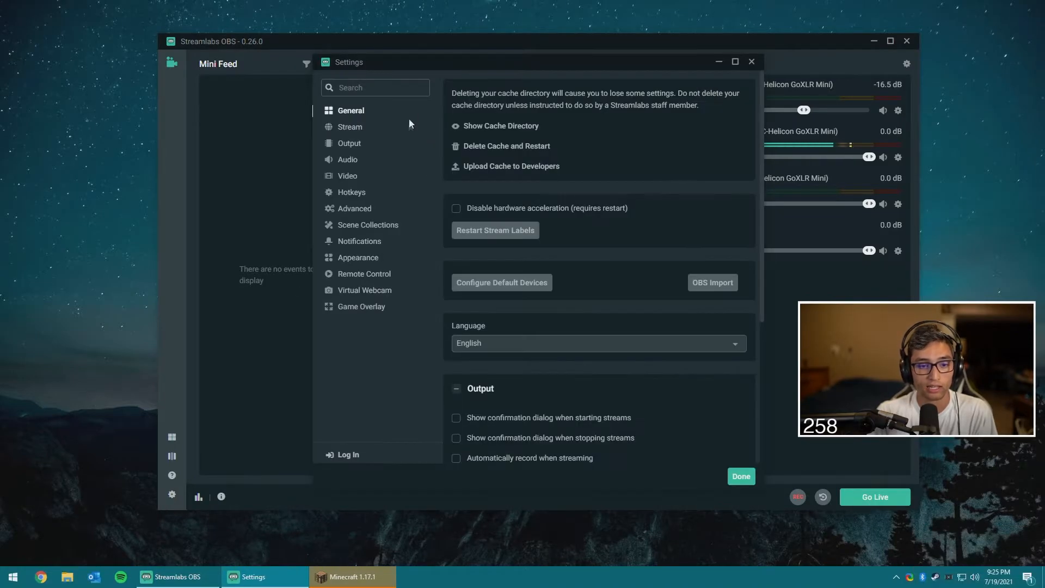
click(349, 146)
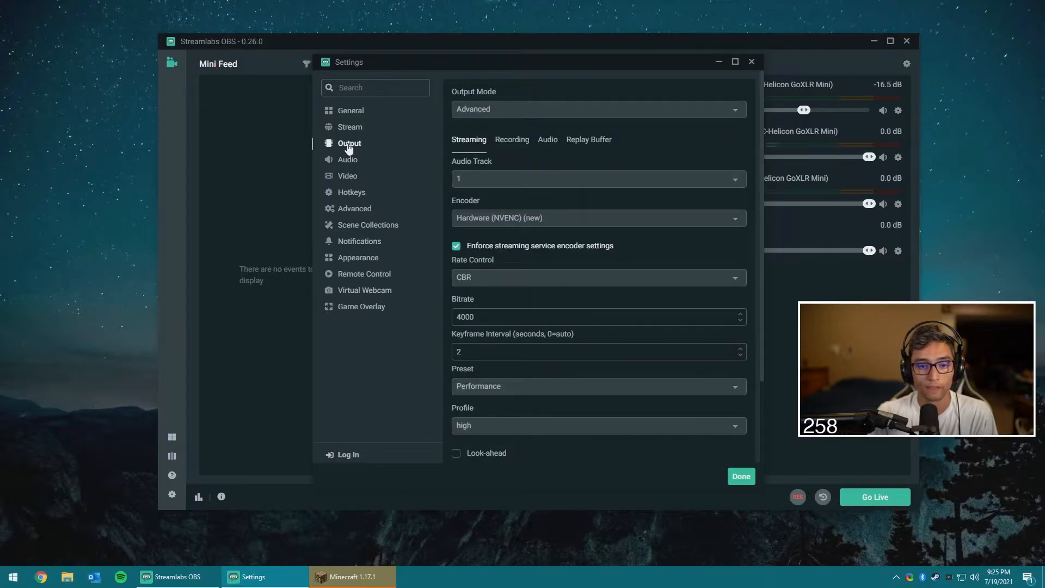
scroll(532, 214, down, 1)
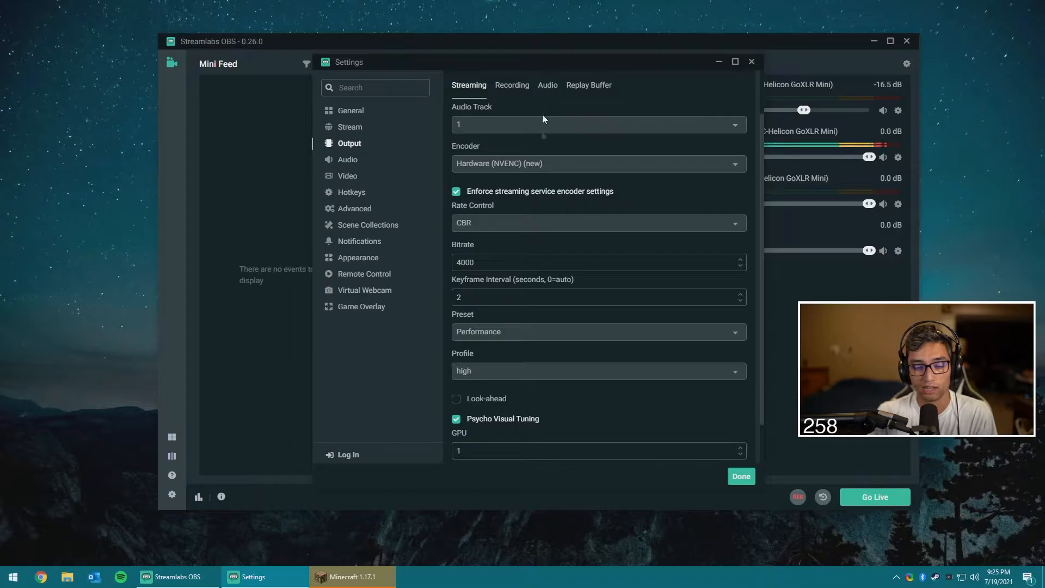
scroll(551, 206, up, 1)
click(513, 140)
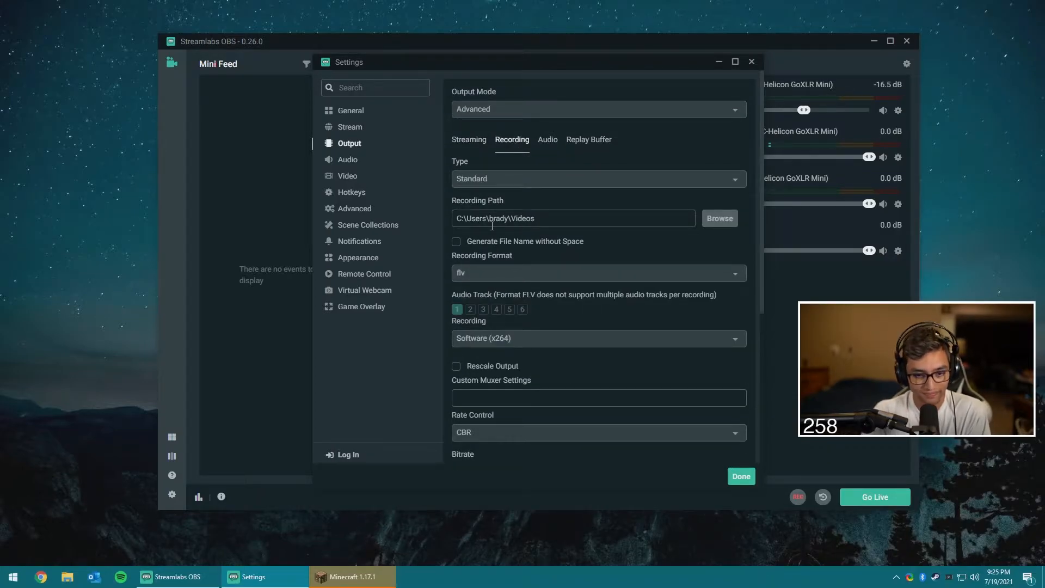
- Try the option to generate recording file names without spaces, and turn it off again
click(576, 243)
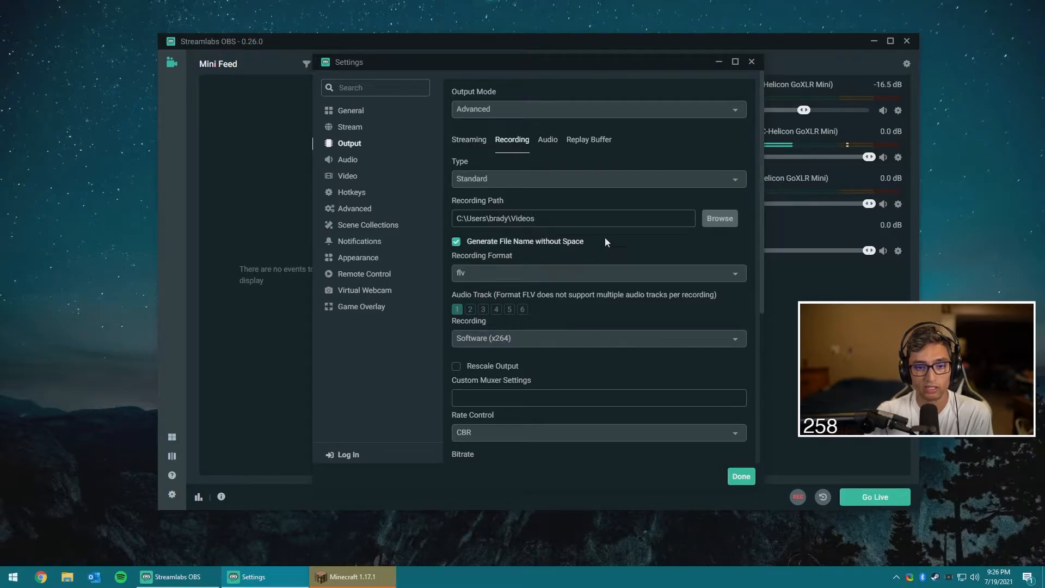
click(560, 248)
click(470, 140)
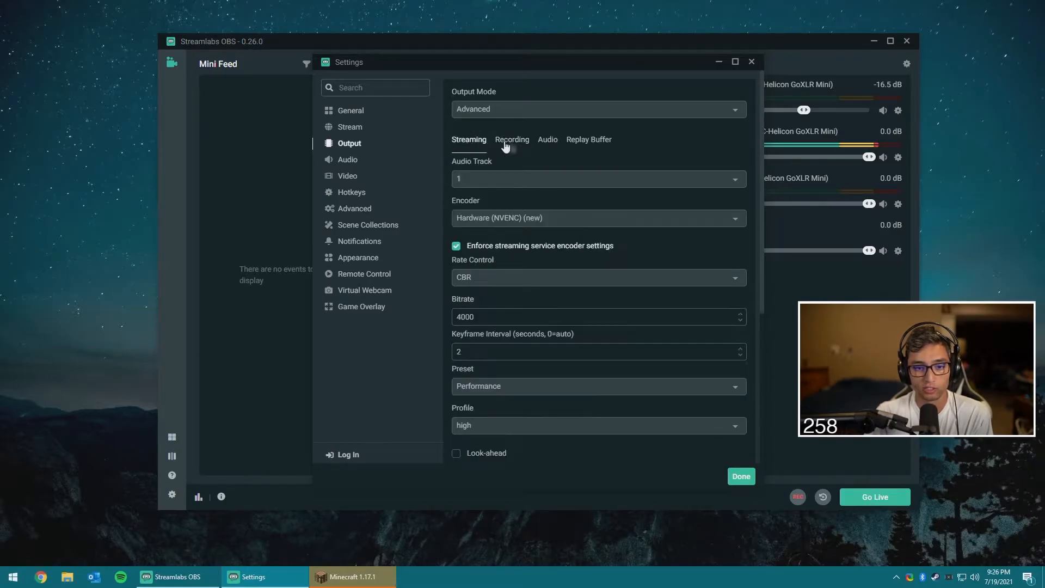
click(512, 140)
click(515, 273)
click(585, 249)
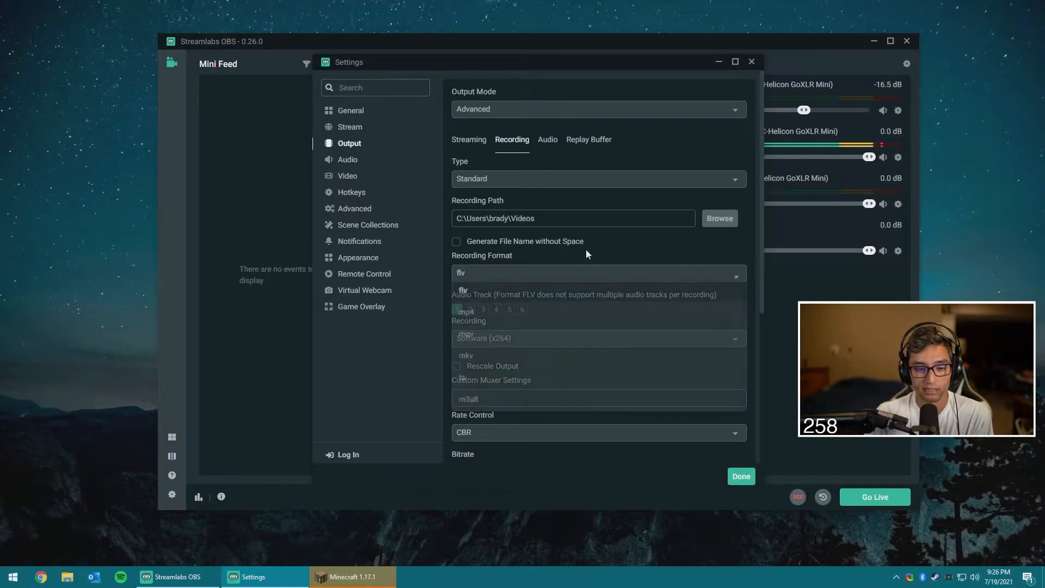
- Inspect the recording path and browse its folder without choosing a different one
triple_click(566, 218)
drag(482, 218, 548, 218)
click(549, 218)
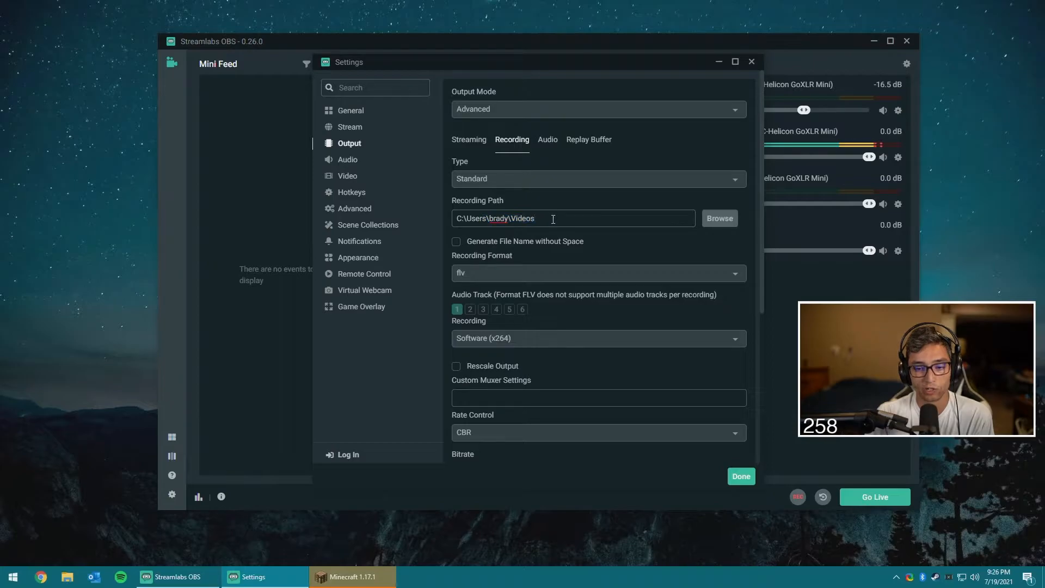
click(719, 218)
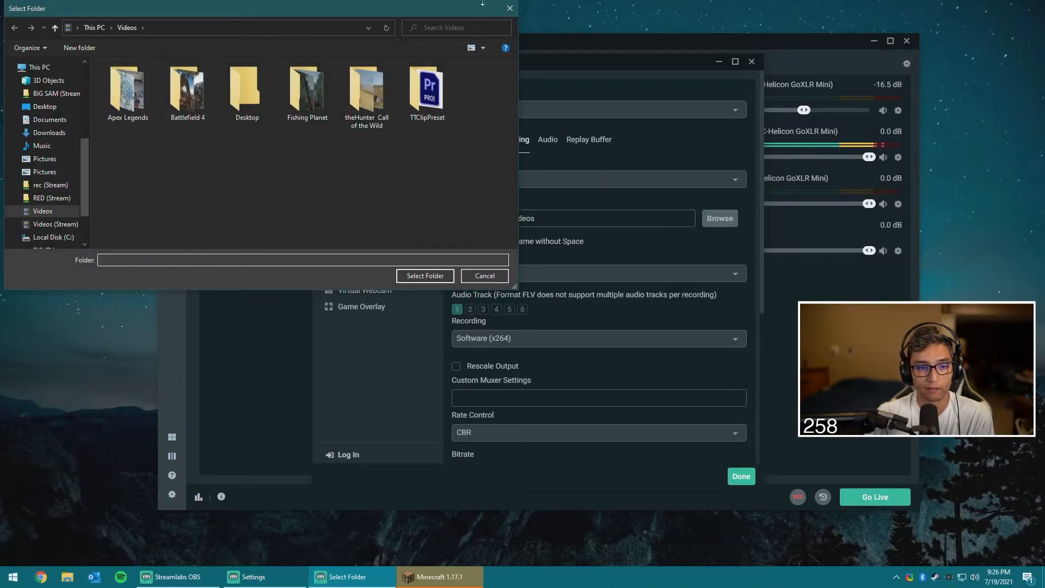
click(510, 9)
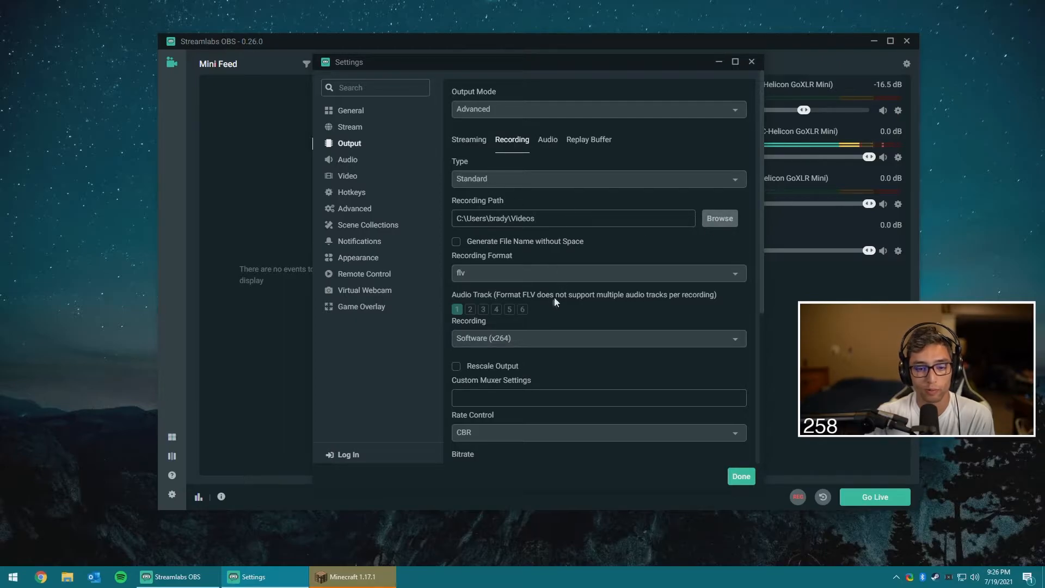
- Set the recording format to mp4 and review the other available formats
click(494, 272)
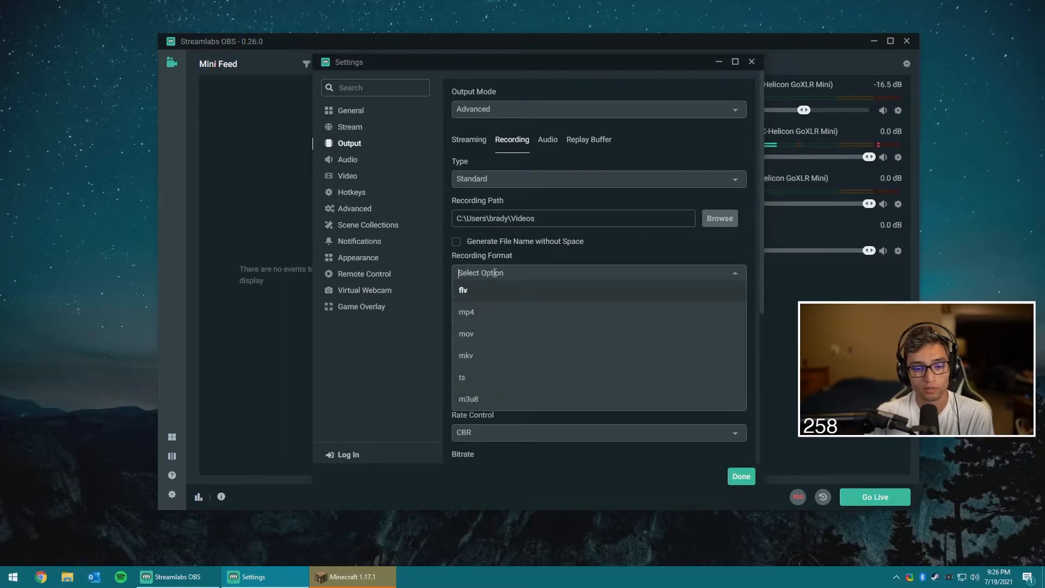
click(488, 318)
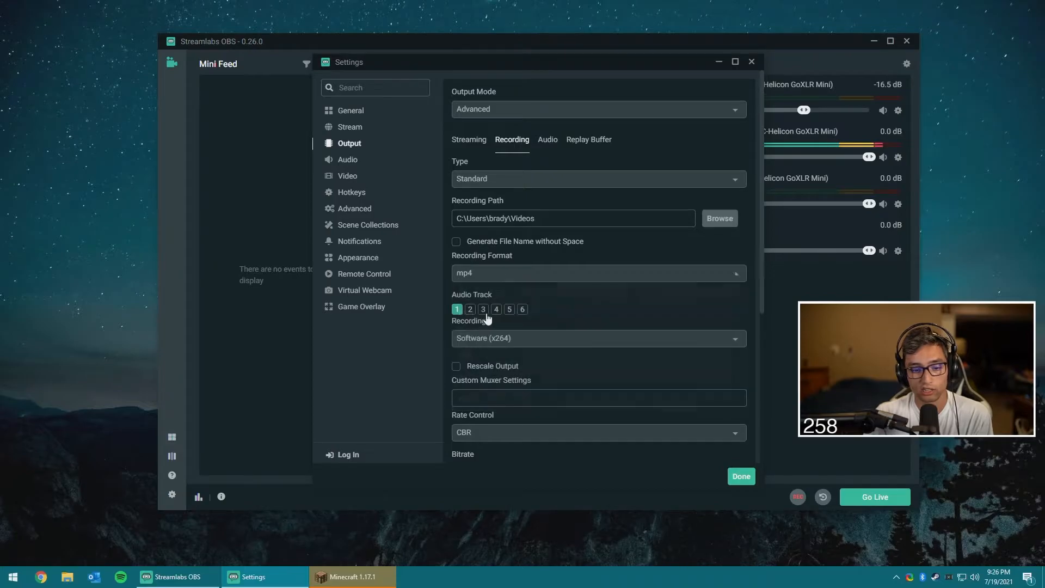
click(509, 275)
click(594, 266)
click(604, 271)
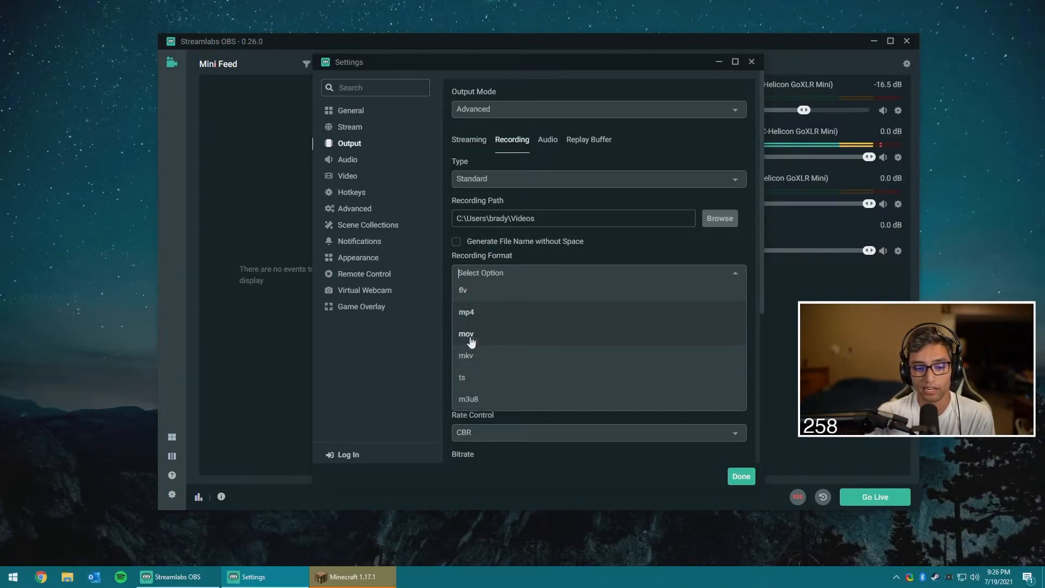
click(626, 253)
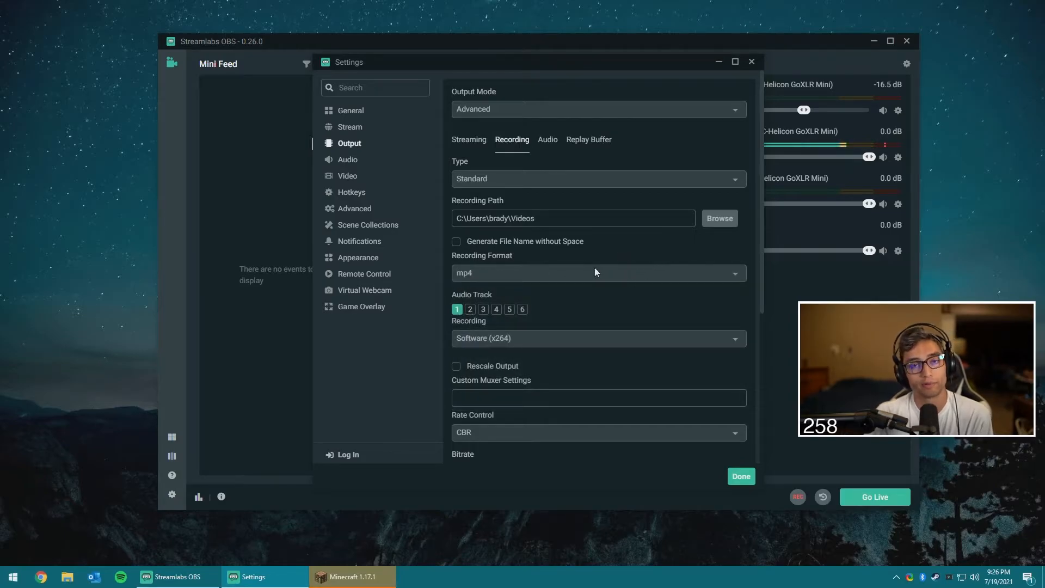
- Try rescaling the recording output to 1280x720, and turn rescaling off again
scroll(563, 293, down, 4)
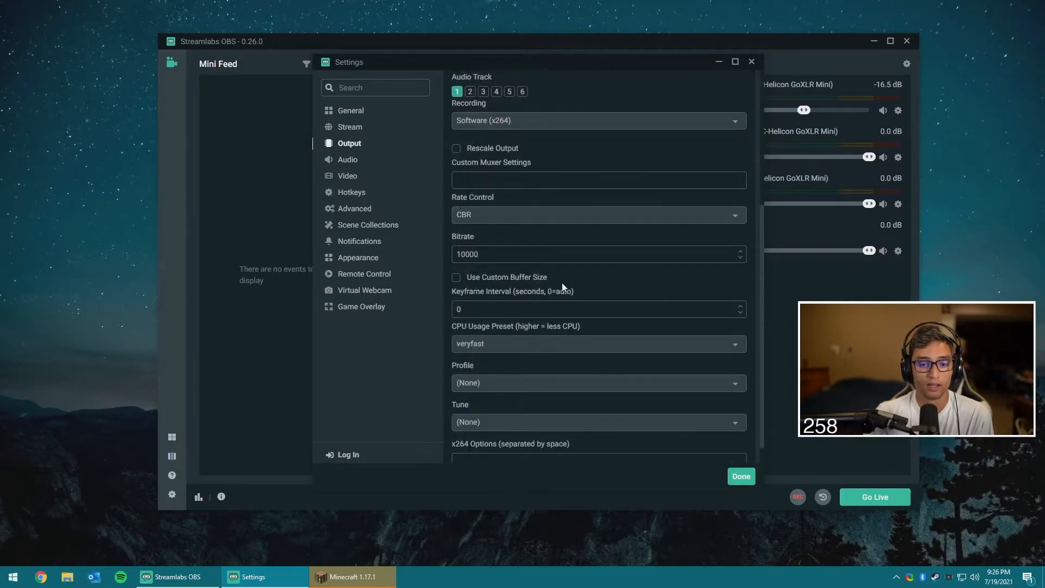
click(484, 149)
click(498, 179)
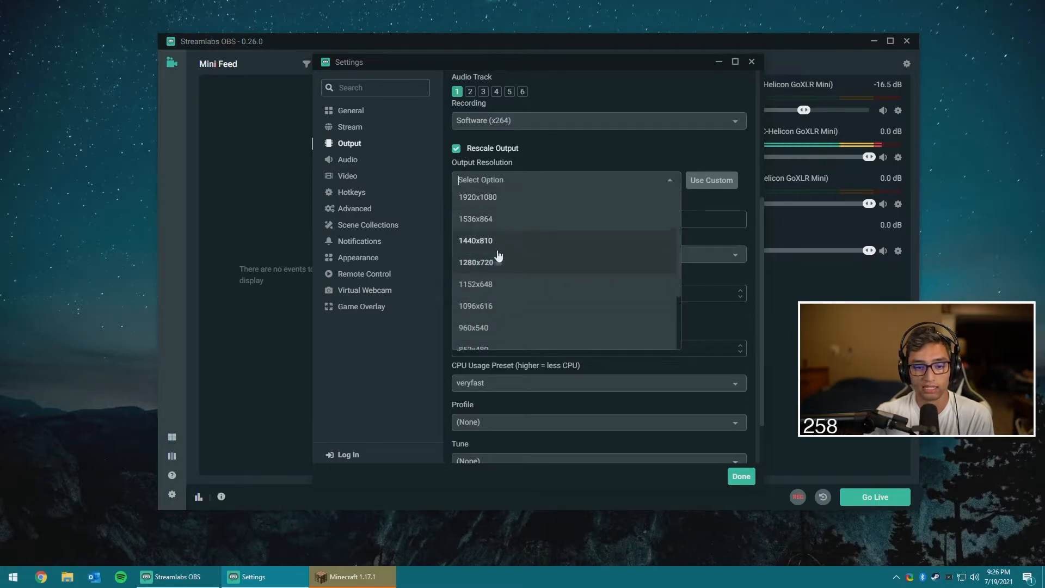
click(498, 264)
click(482, 146)
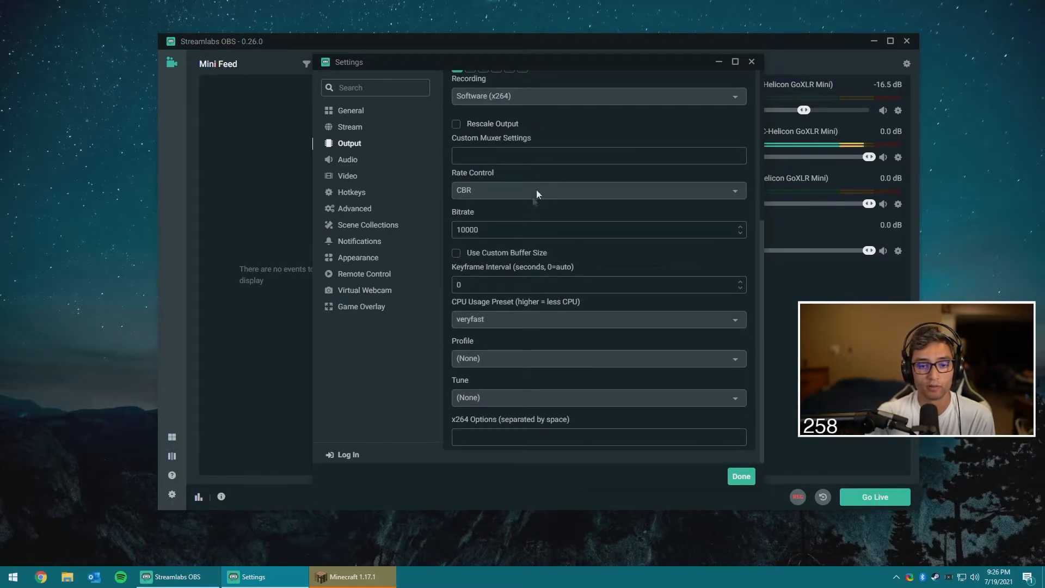
- Set the recording rate control to CBR with a bitrate of 10000
double_click(489, 234)
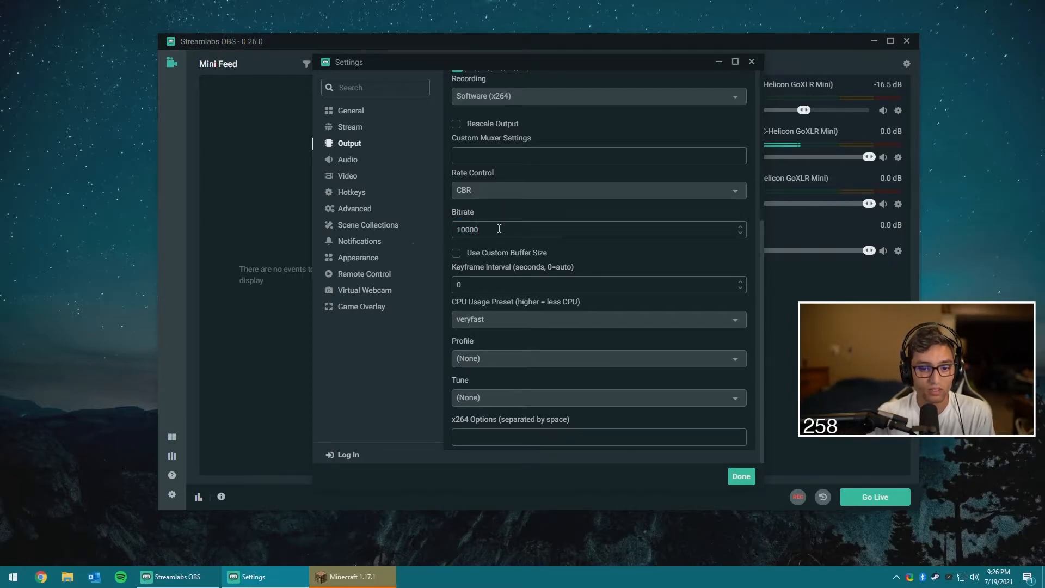
click(503, 188)
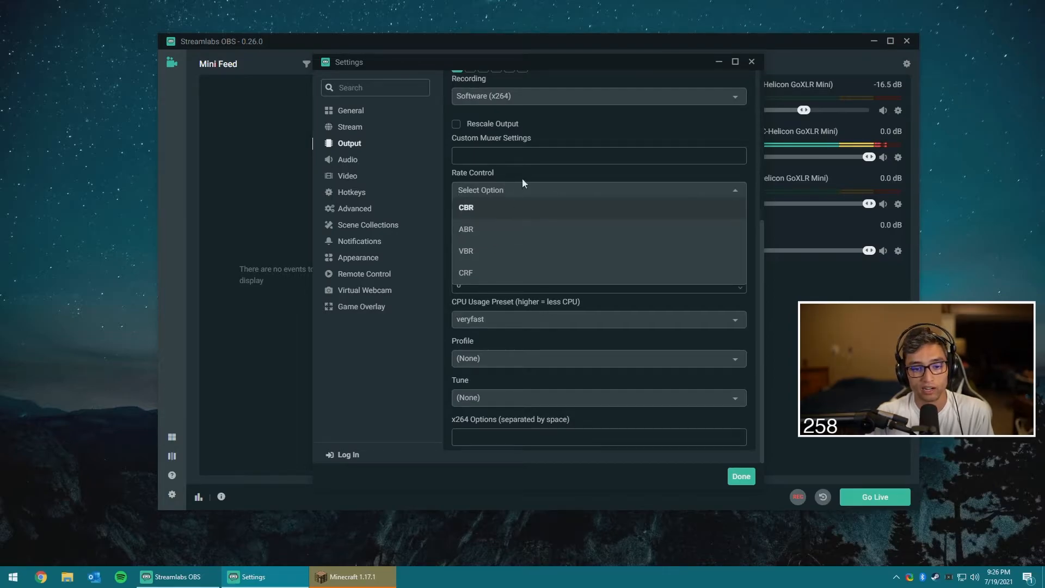
click(498, 207)
text(10000)
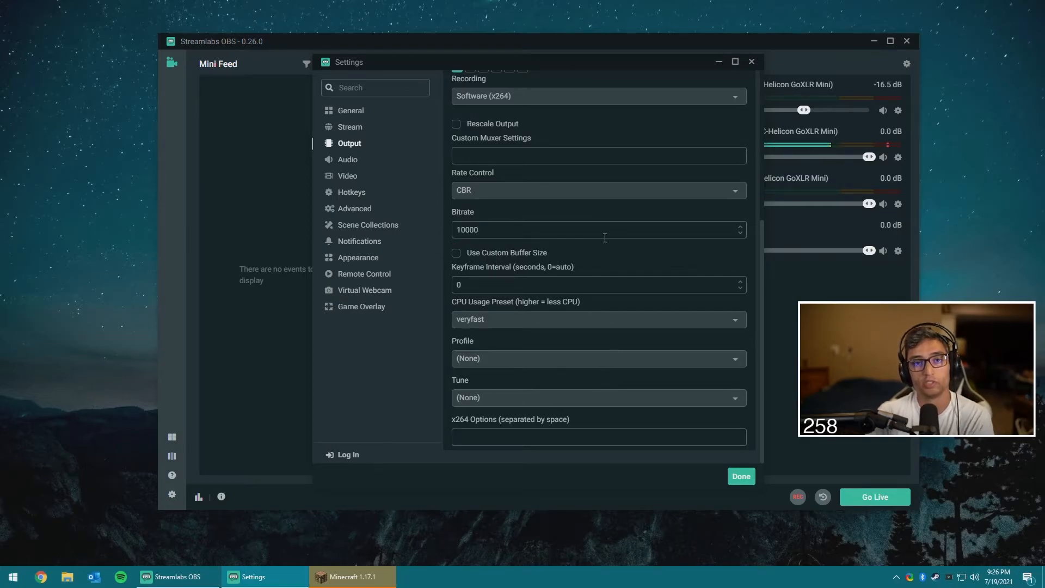
- Try a recording bitrate of 30000 and clear the value again
double_click(532, 230)
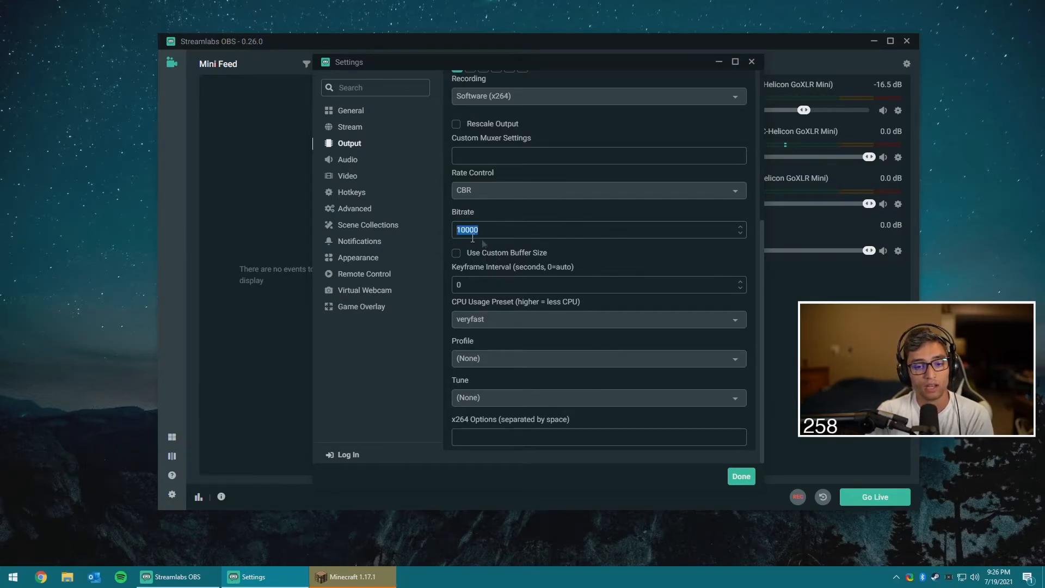
click(542, 232)
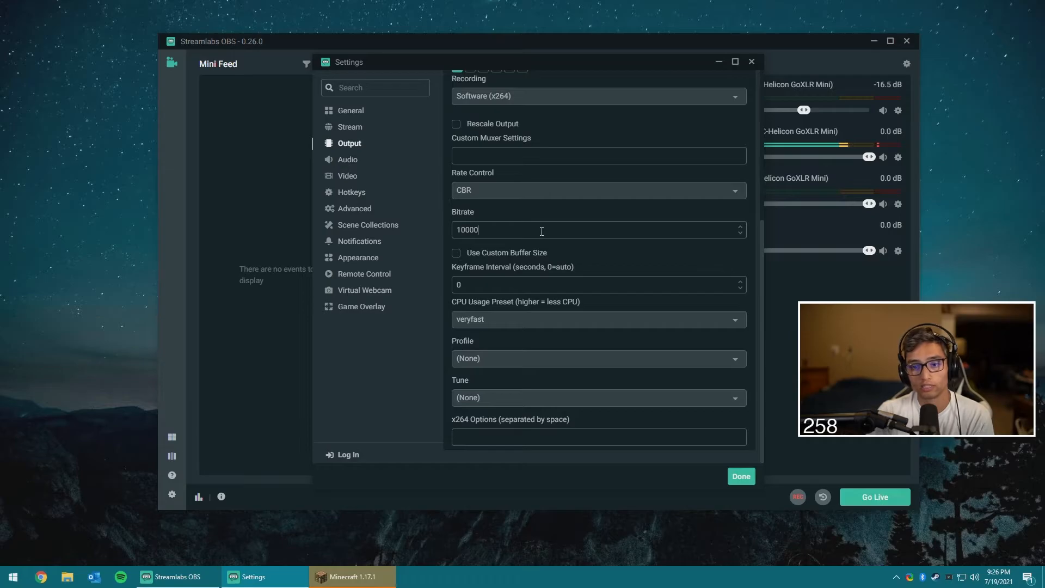
text(30000)
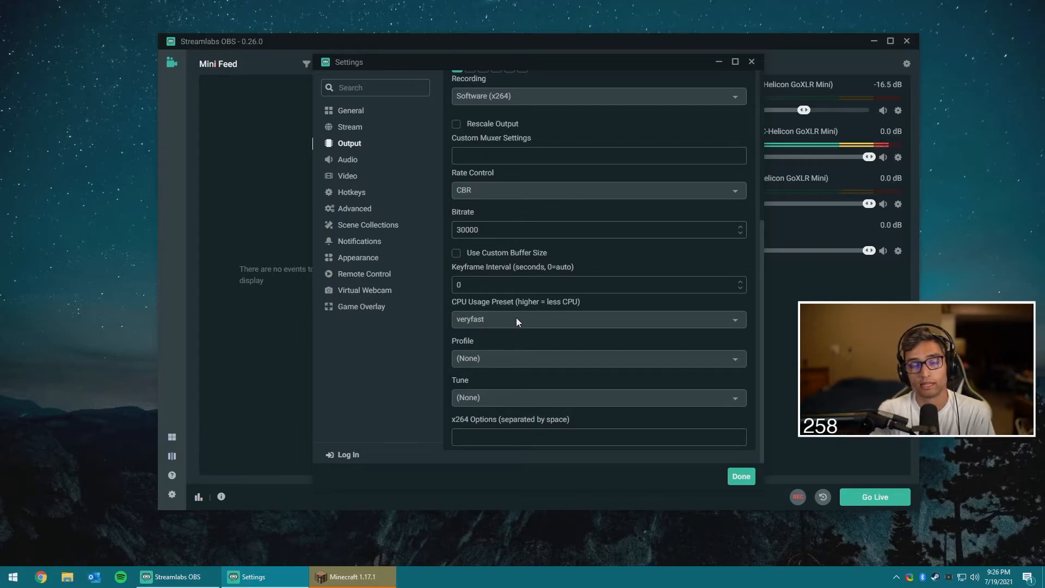
key(BackSpace)
key(BackSpace)
key(BackSpace)
key(BackSpace)
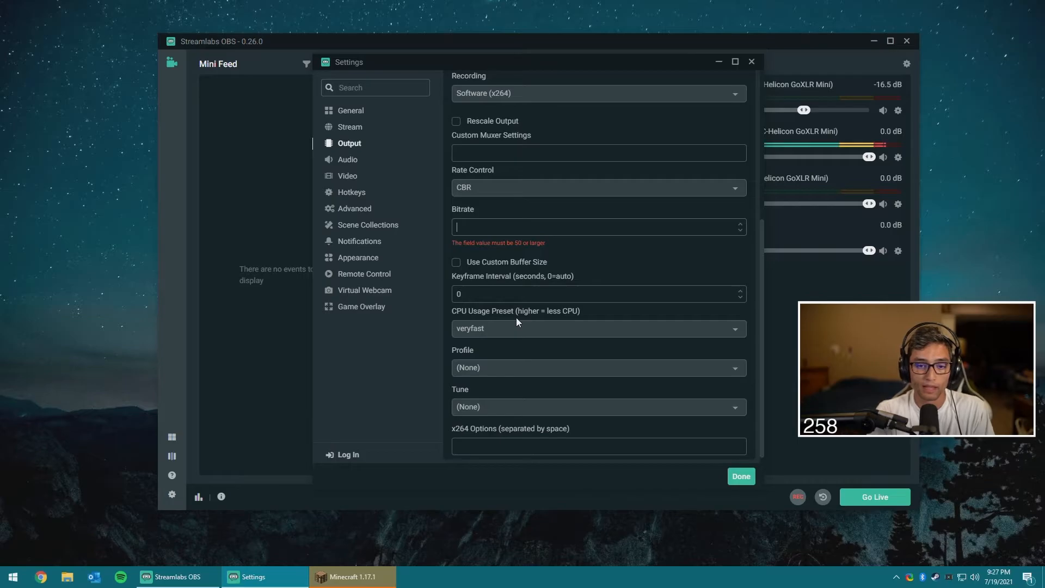
- Try lower recording bitrates, entering 1000, 70 and 600 in turn
text(1000)
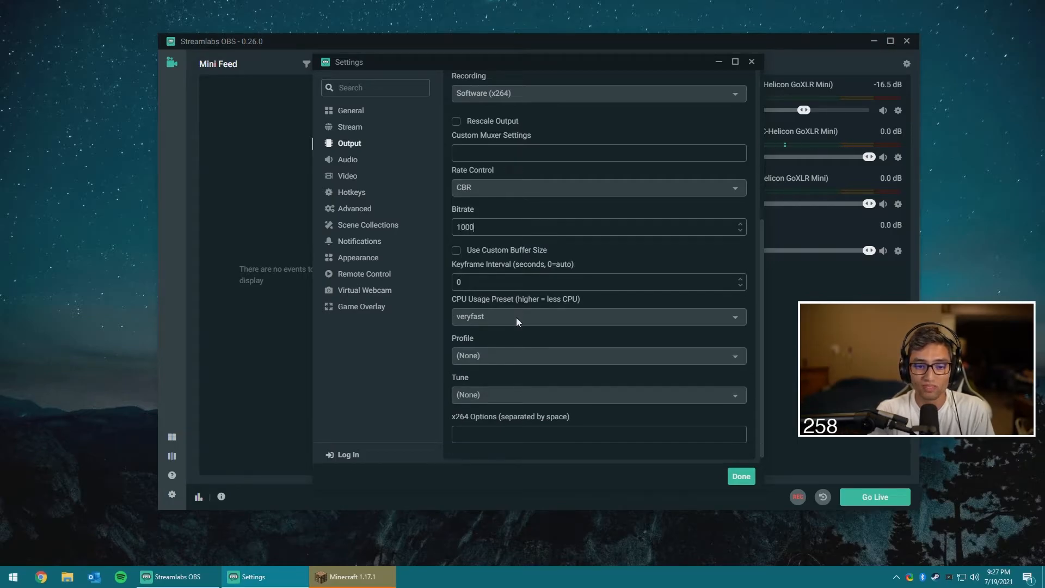
key(BackSpace)
key(BackSpace)
key(BackSpace)
key(BackSpace)
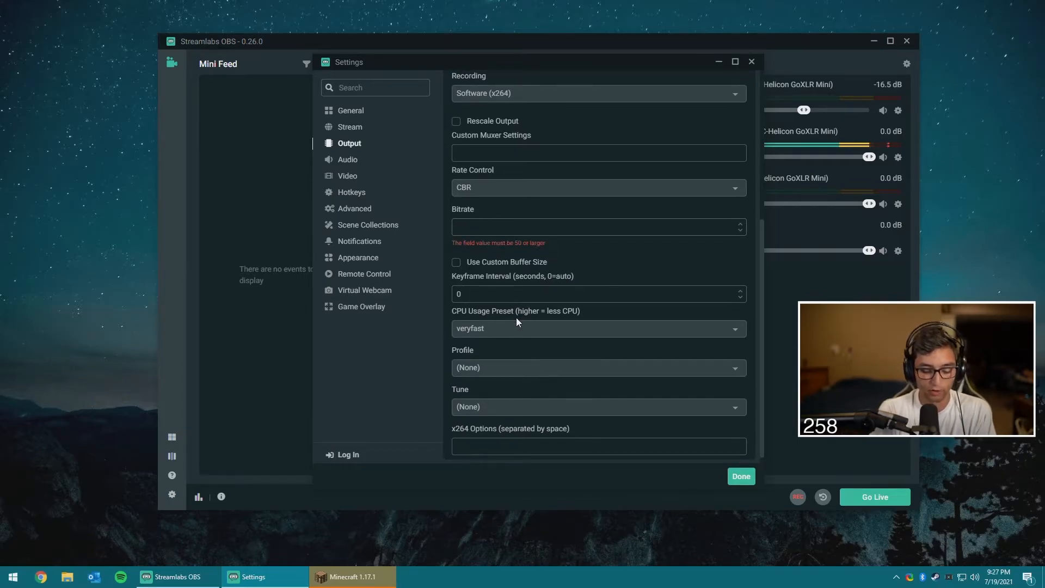
text(70)
key(BackSpace)
key(BackSpace)
text(600)
- Replace the trial recording bitrate with 10000
key(BackSpace)
key(BackSpace)
key(BackSpace)
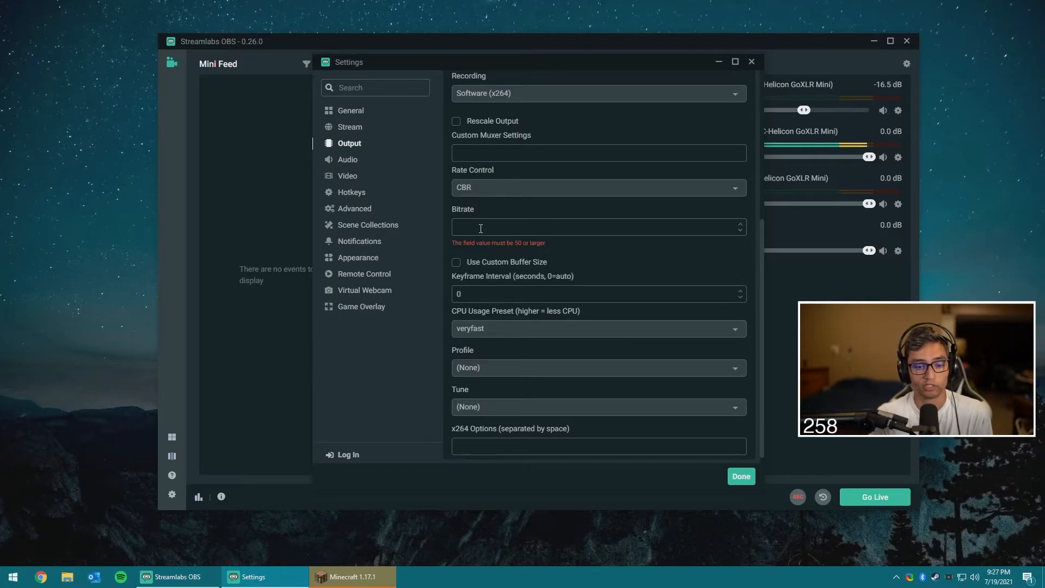
text(1000)
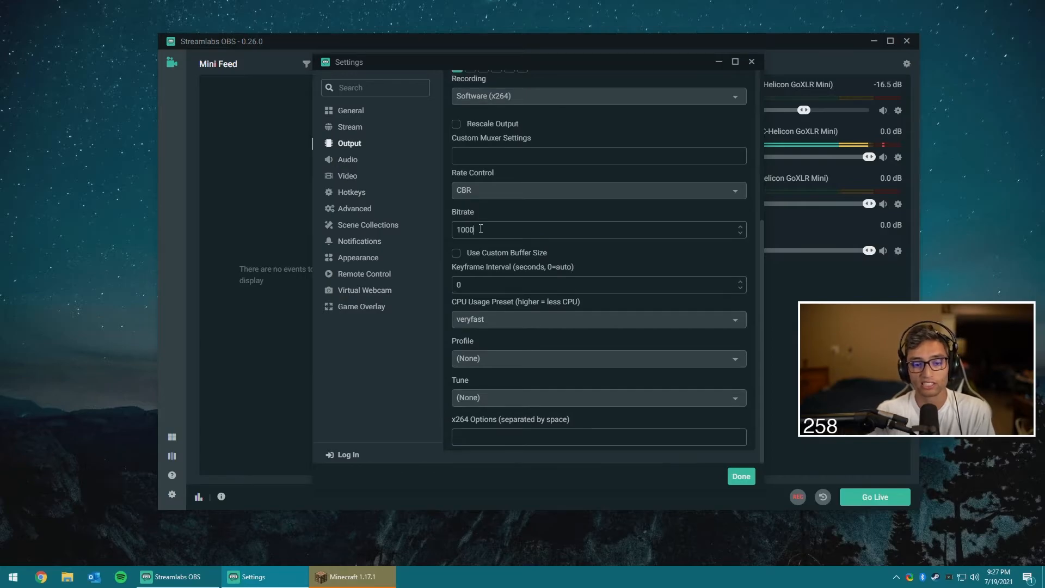
text(0)
- Try the custom buffer size option, turn it off again, and check the CPU usage preset choices
click(456, 253)
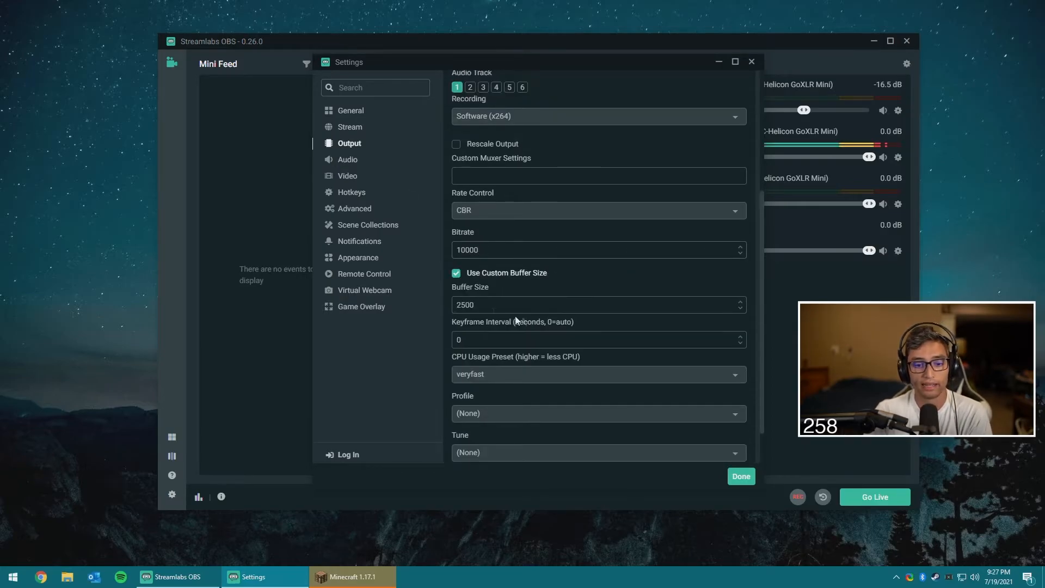
click(486, 275)
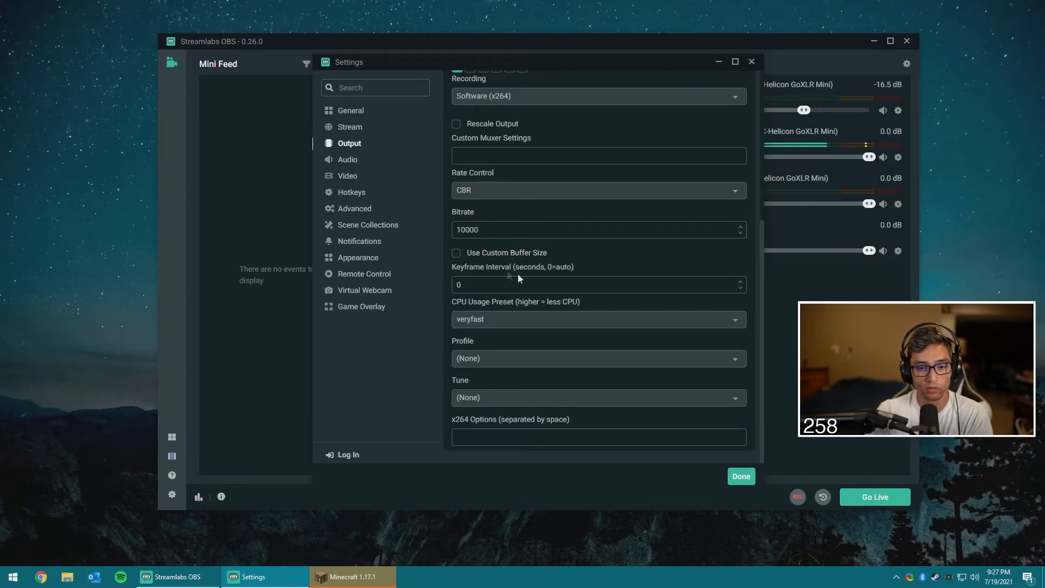
click(488, 318)
click(506, 322)
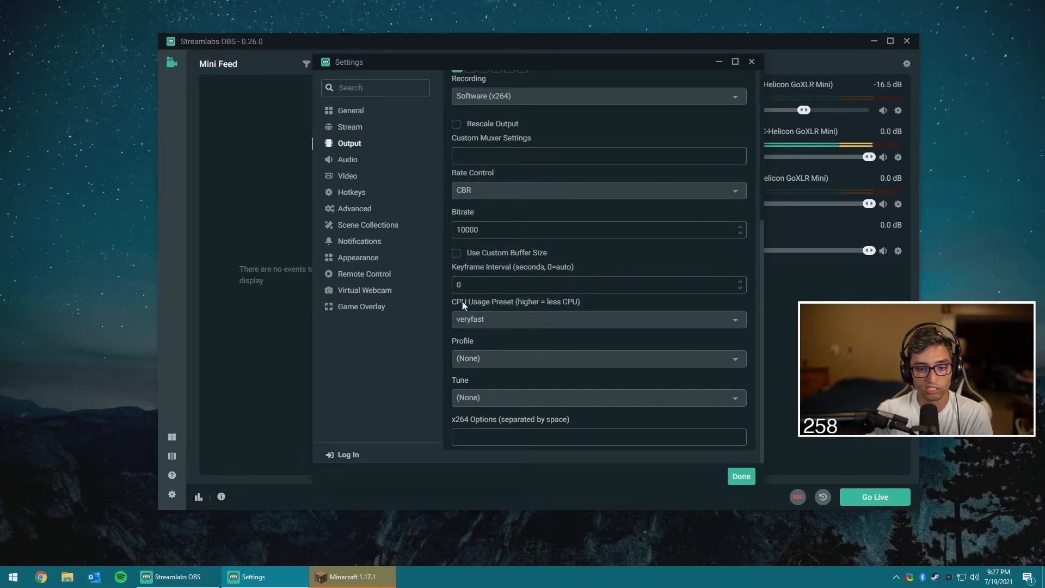
scroll(490, 207, up, 2)
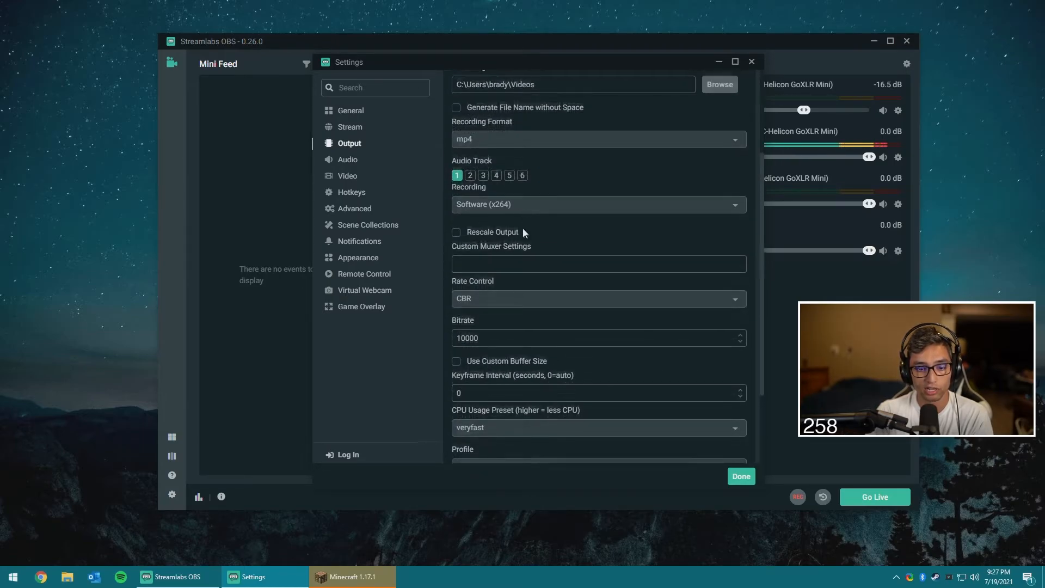
- Examine the CPU usage preset choices for the Software (x264) recording encoder, from ultrafast to placebo, without changing the preset
scroll(524, 231, down, 2)
click(503, 323)
scroll(553, 296, down, 2)
scroll(511, 223, up, 2)
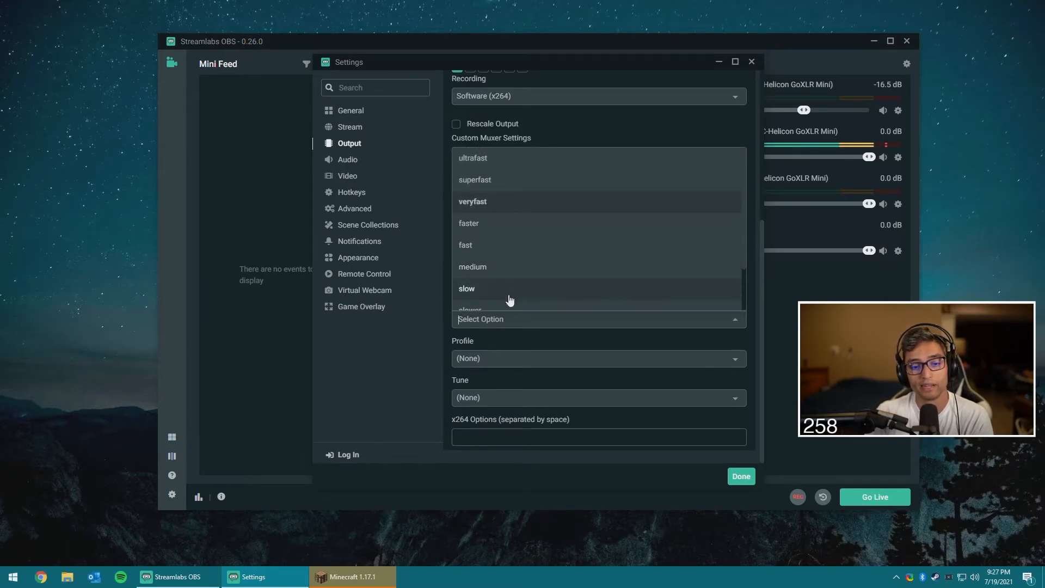
scroll(505, 290, down, 2)
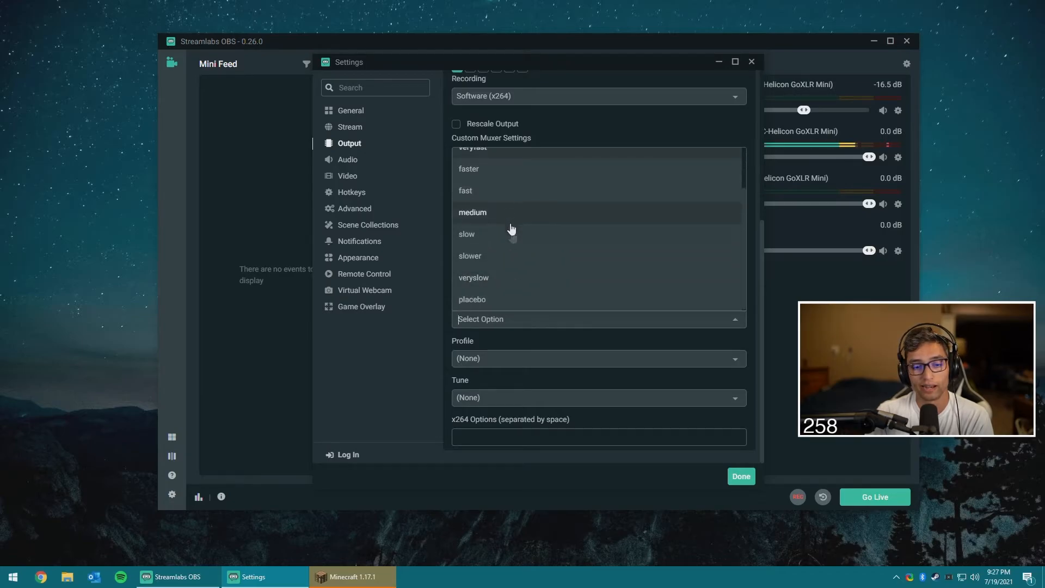
scroll(526, 260, up, 1)
scroll(526, 272, down, 1)
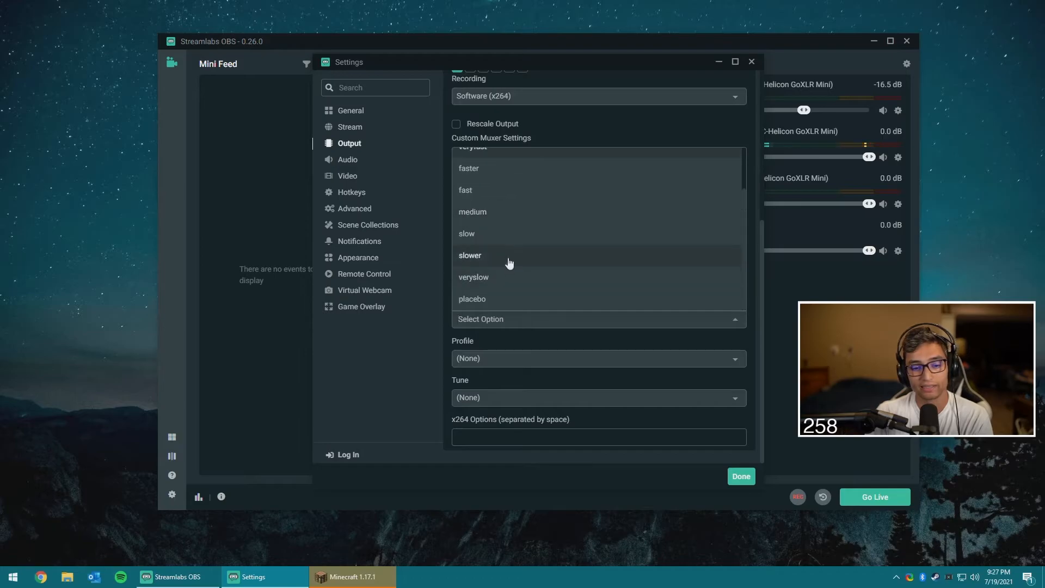
scroll(519, 230, up, 1)
scroll(519, 231, up, 2)
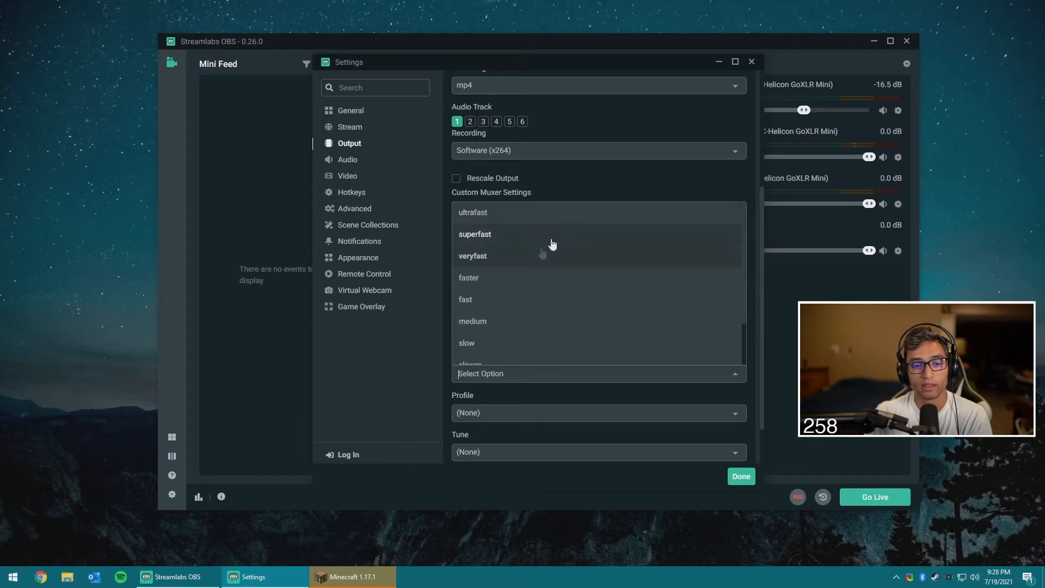
scroll(537, 248, down, 1)
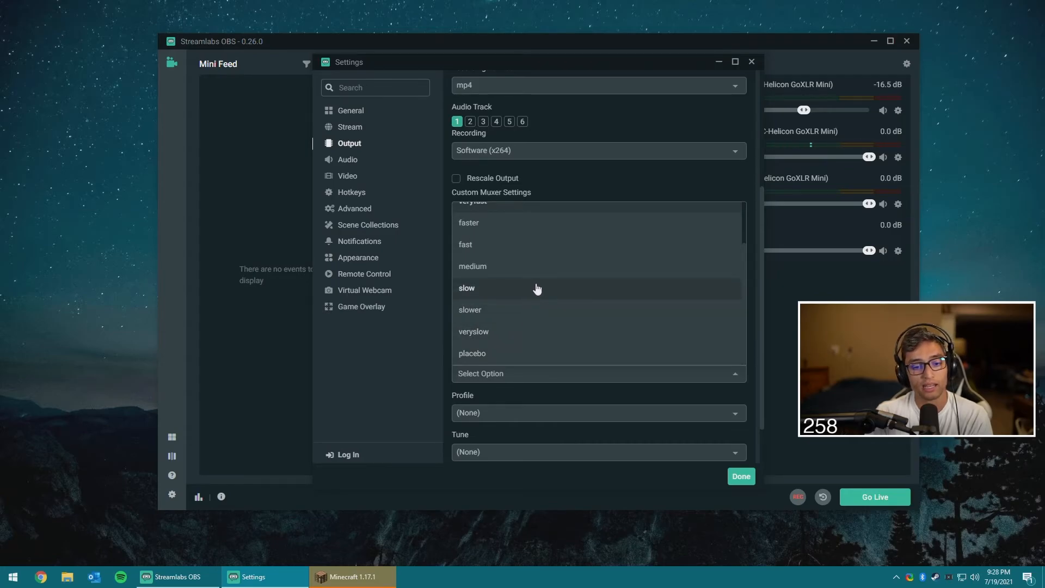
click(521, 380)
double_click(489, 278)
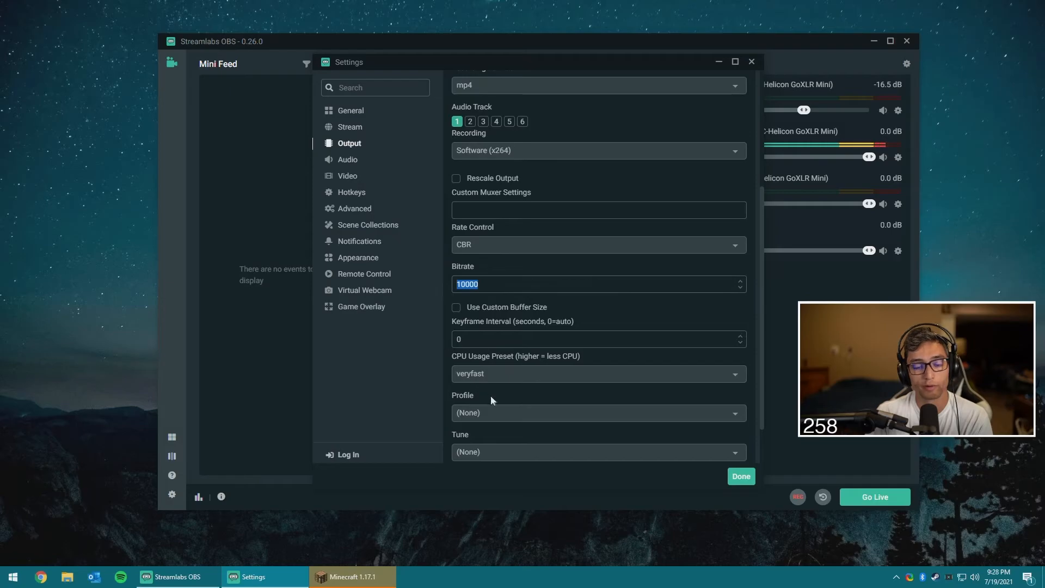
- Check the available Profile and Tune choices for the x264 recording encoder, leaving both at (None)
scroll(490, 343, down, 2)
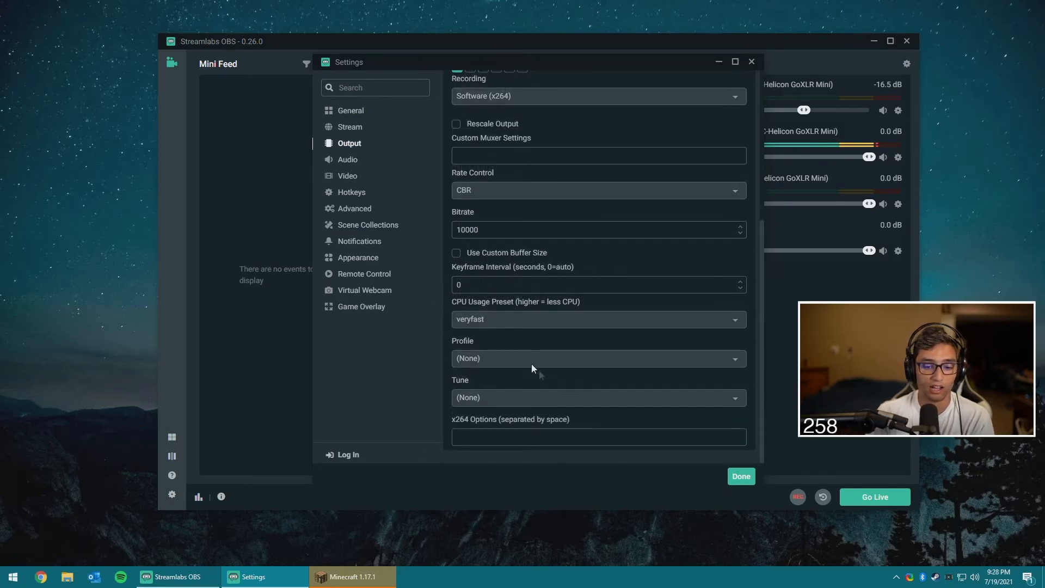
click(509, 362)
click(506, 360)
click(505, 359)
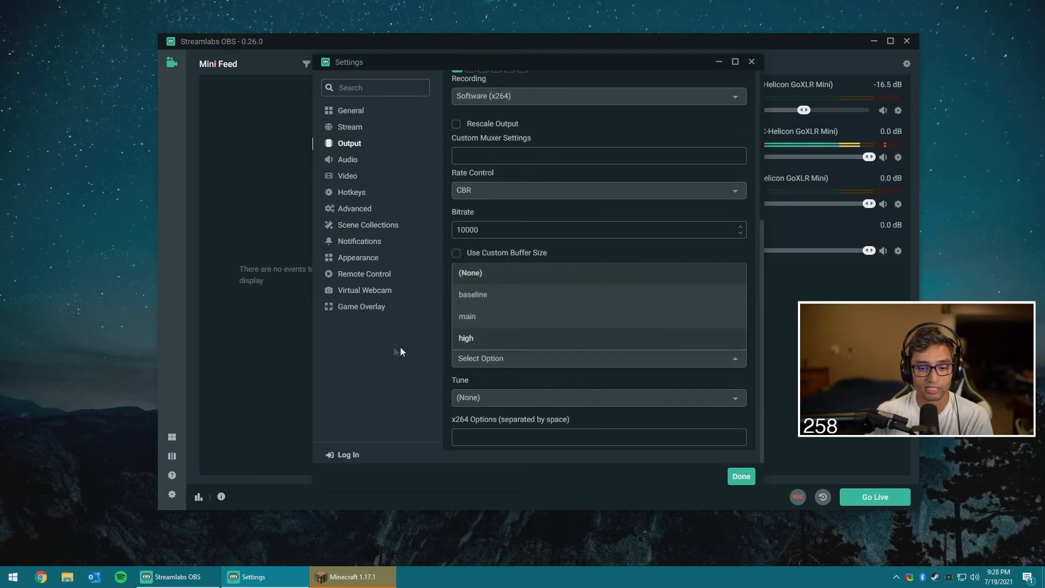
click(440, 382)
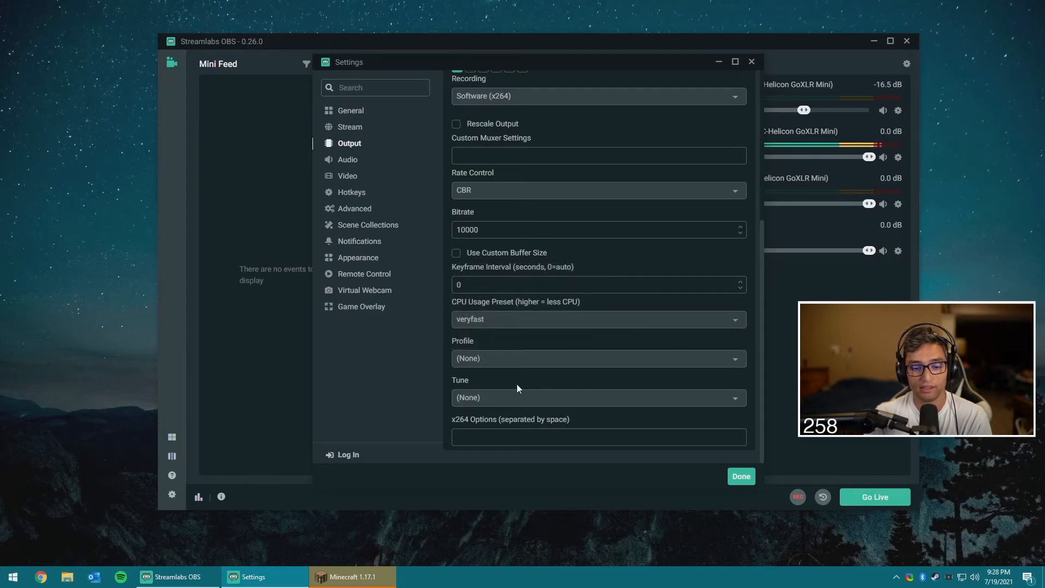
click(489, 403)
scroll(518, 363, down, 1)
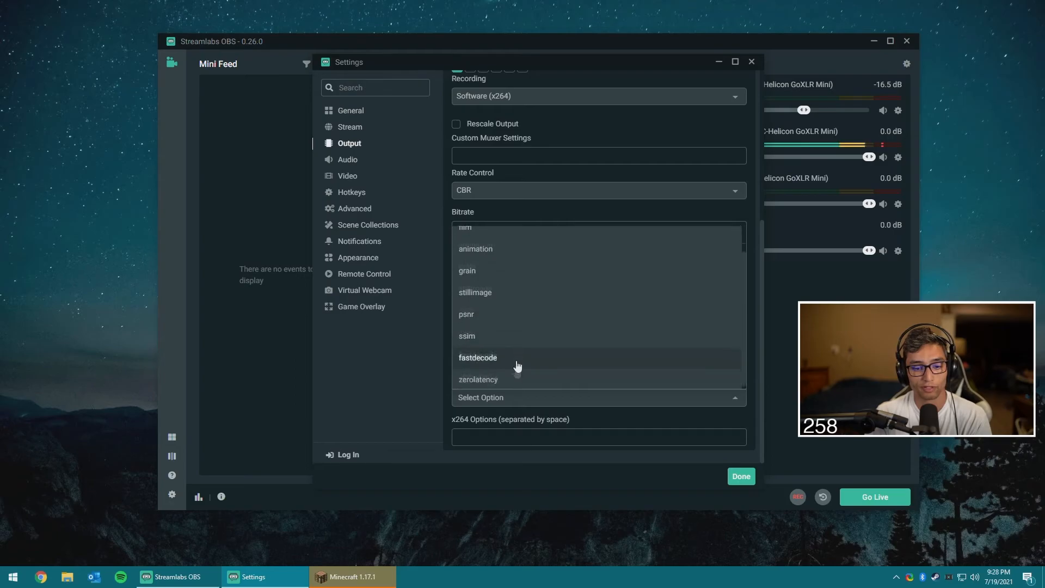
click(498, 411)
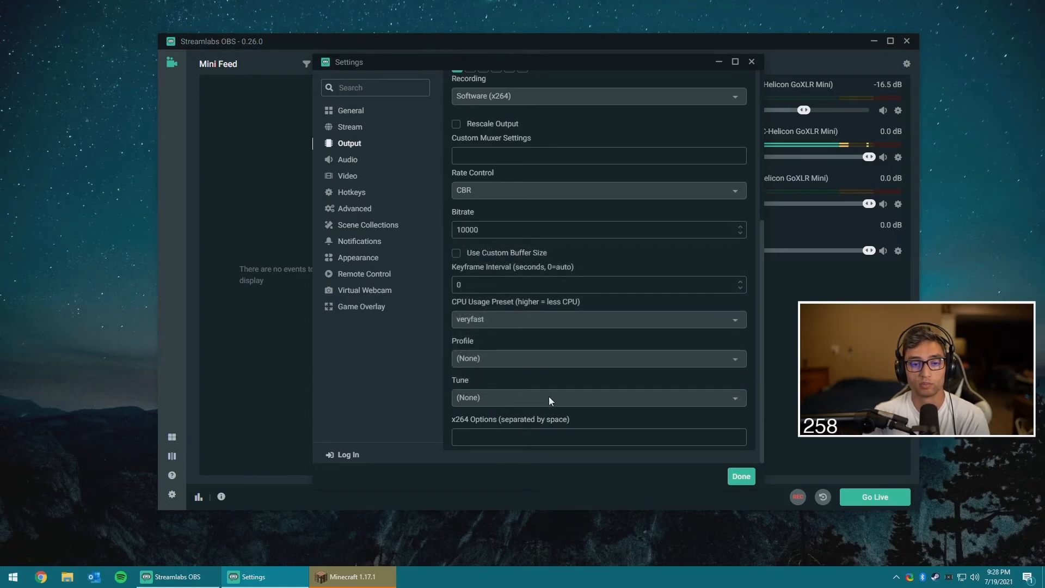
- Set the recording encoder to Hardware (NVENC) and check its options and the streaming output settings
scroll(548, 399, up, 5)
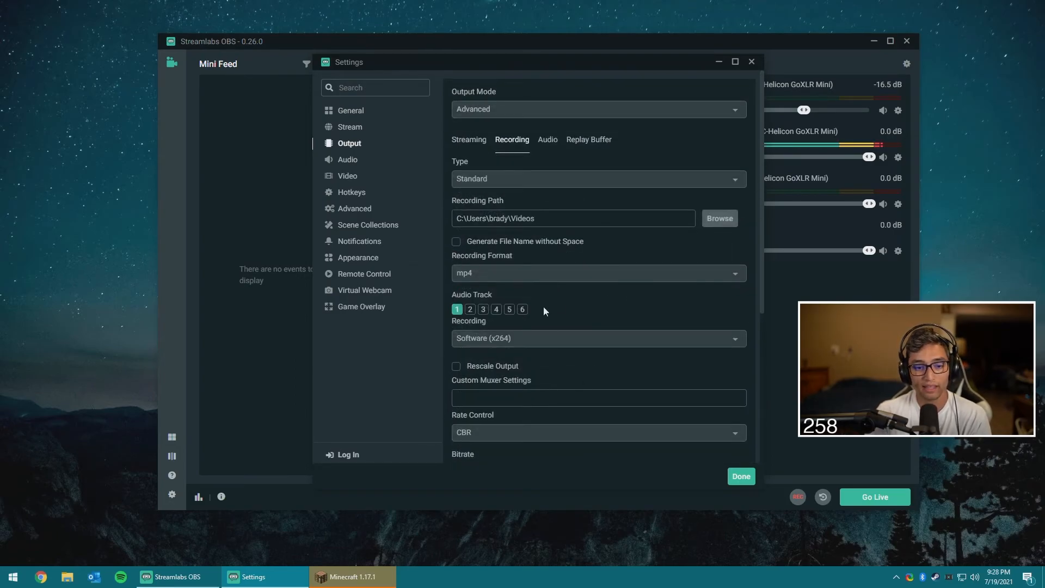
scroll(617, 296, down, 5)
scroll(615, 296, up, 5)
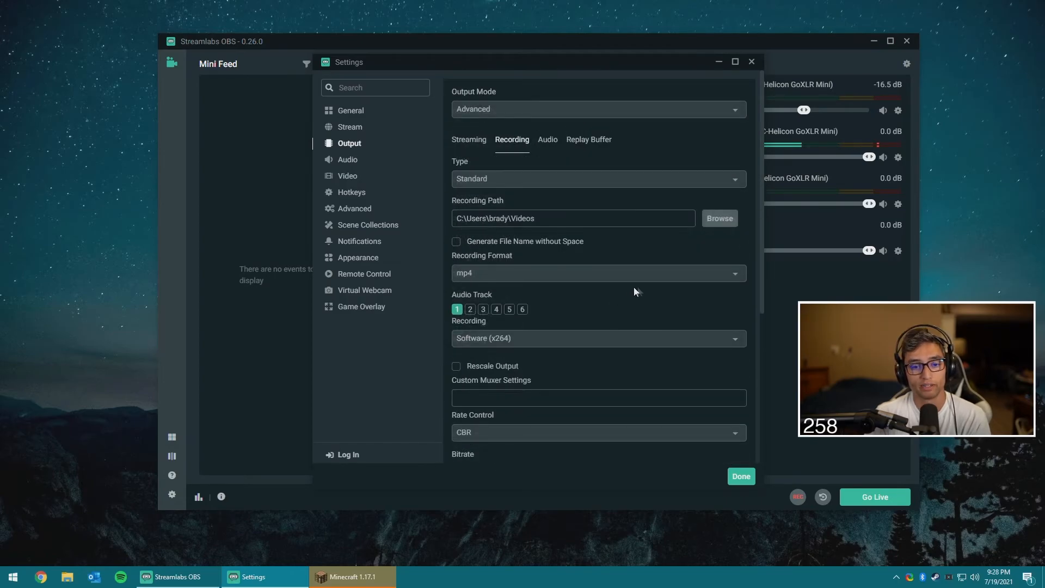
click(565, 341)
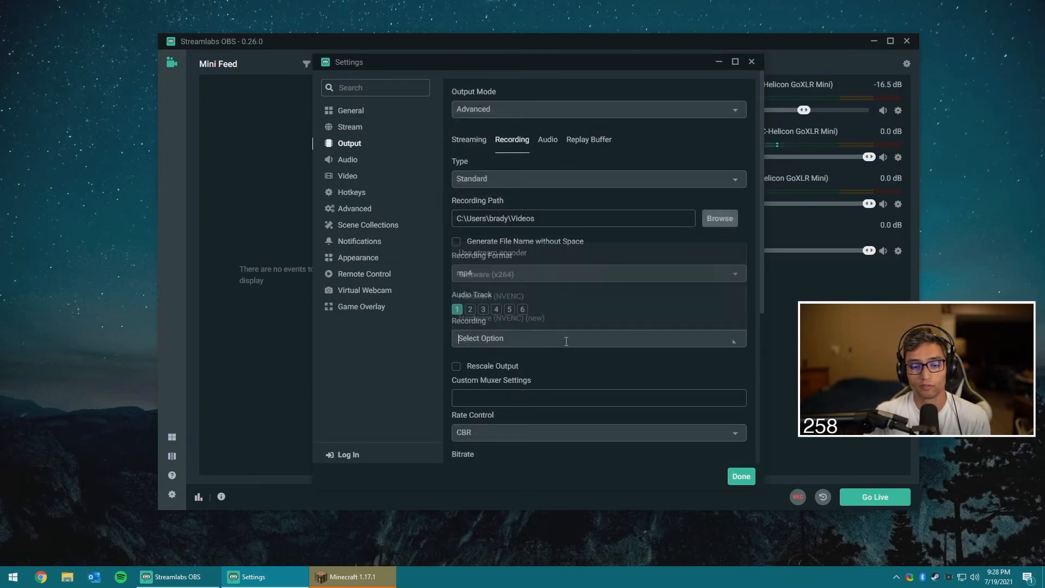
click(547, 299)
scroll(592, 305, down, 4)
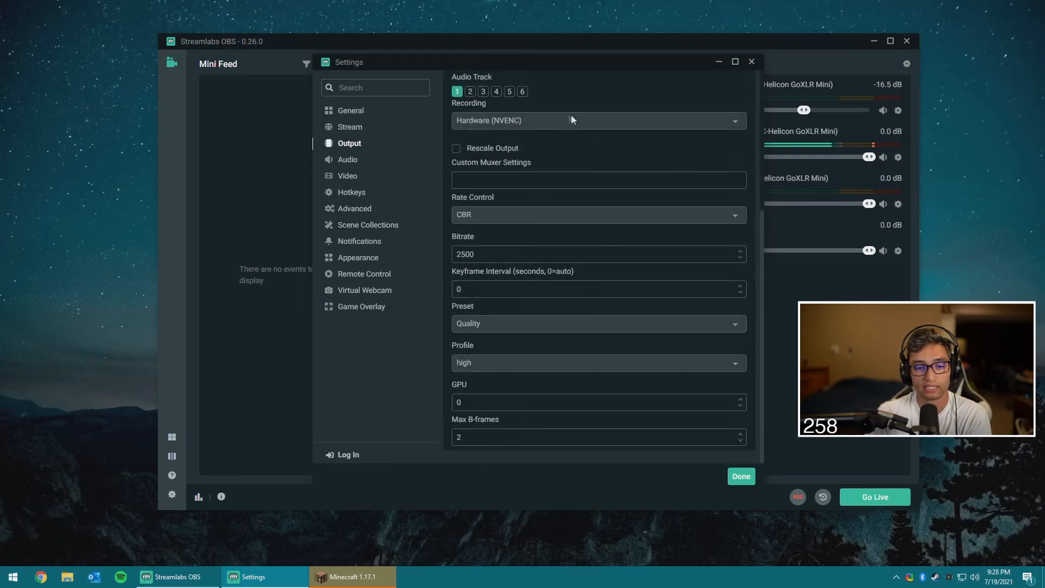
scroll(573, 231, up, 5)
click(484, 140)
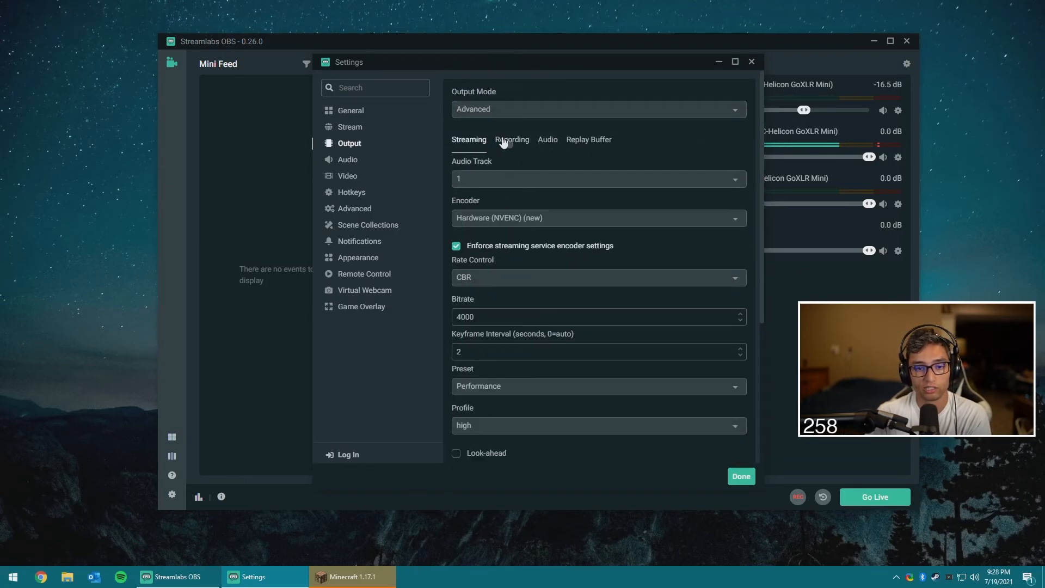
click(522, 141)
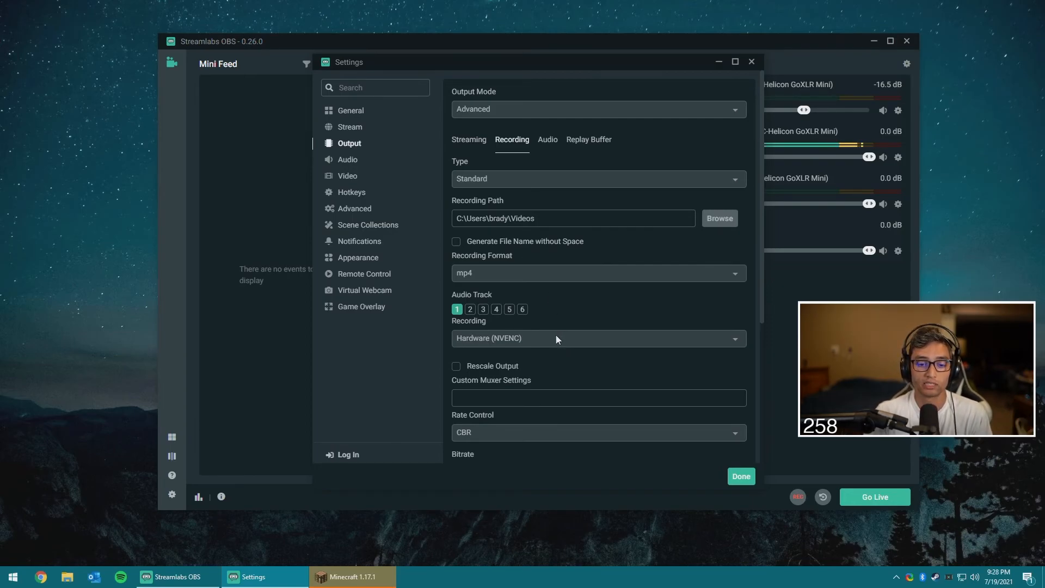
- Try a recording bitrate of 10000 with the Hardware (NVENC) encoder
scroll(561, 319, down, 3)
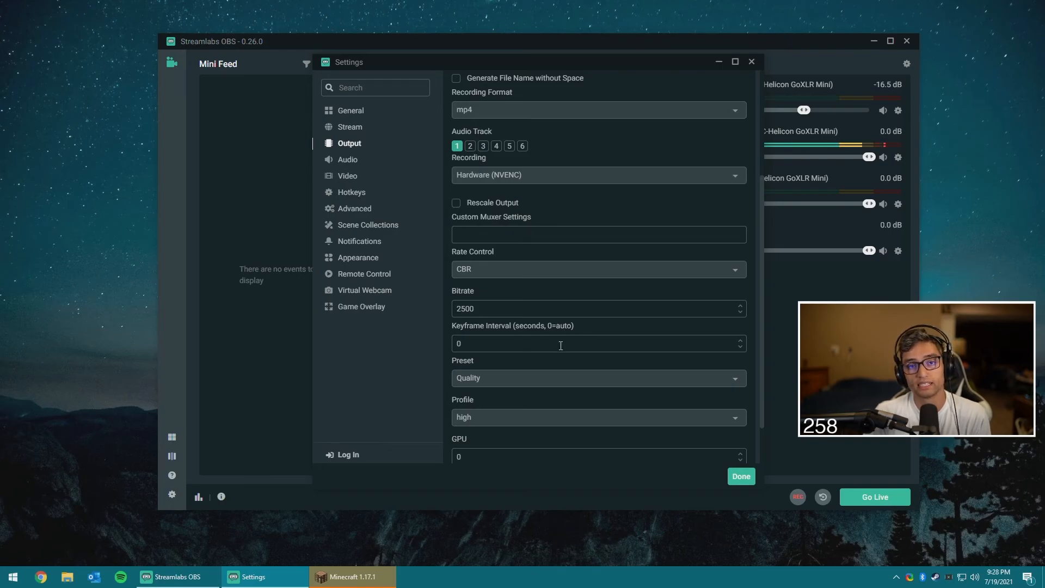
double_click(525, 307)
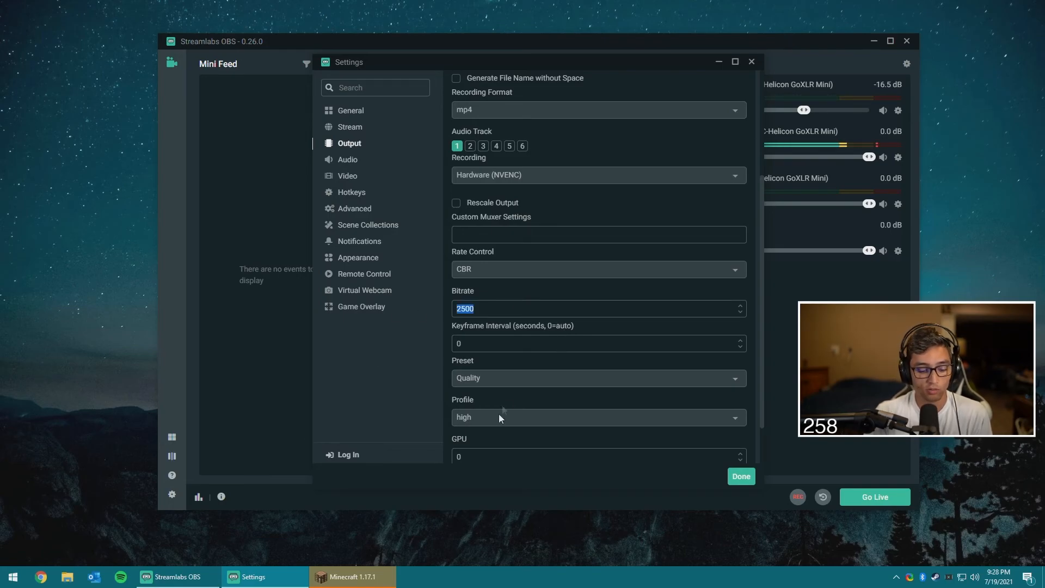
text(10000)
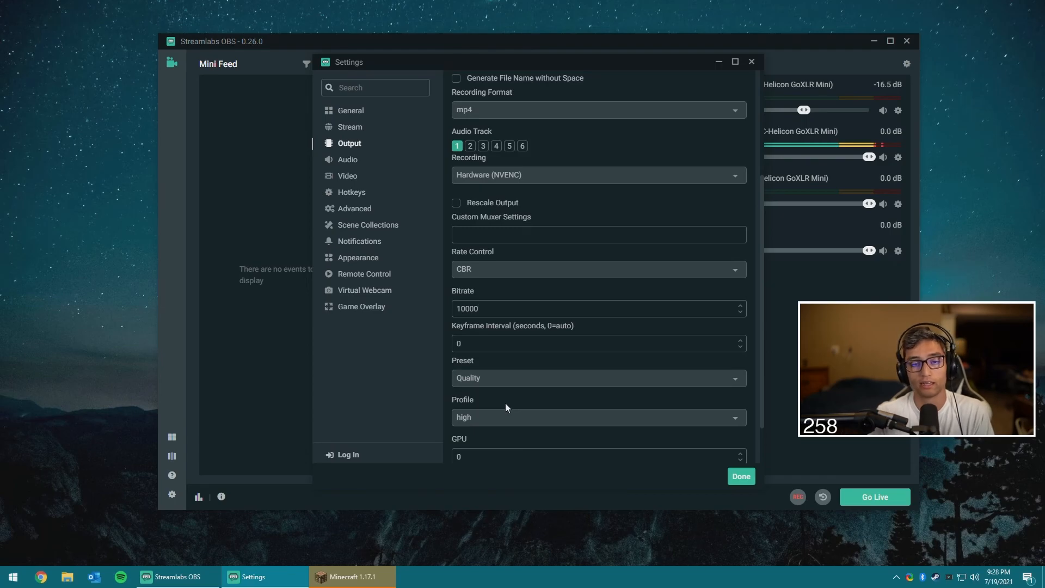
- Clear the recording bitrate value
double_click(643, 304)
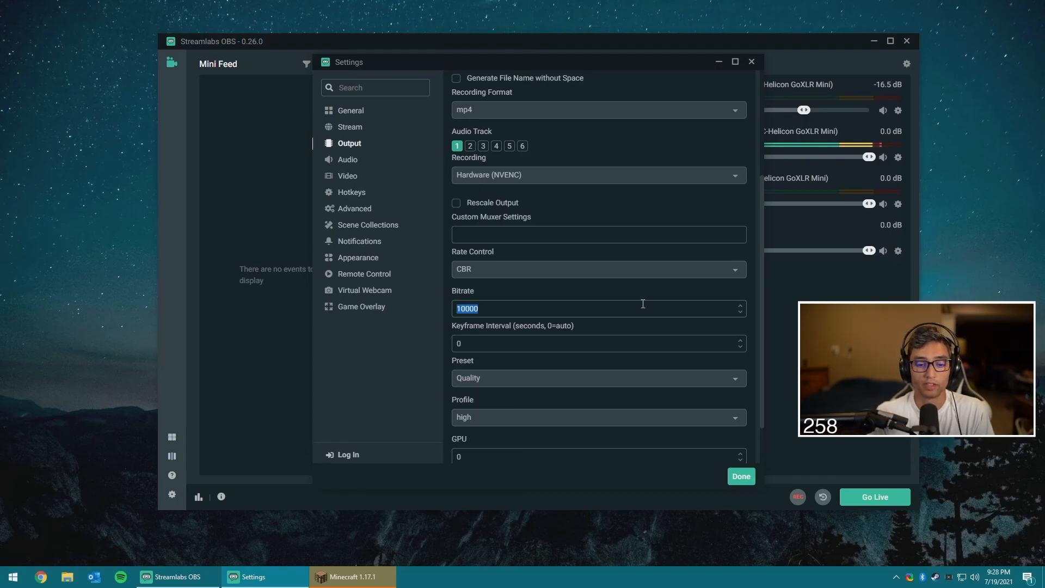
key(BackSpace)
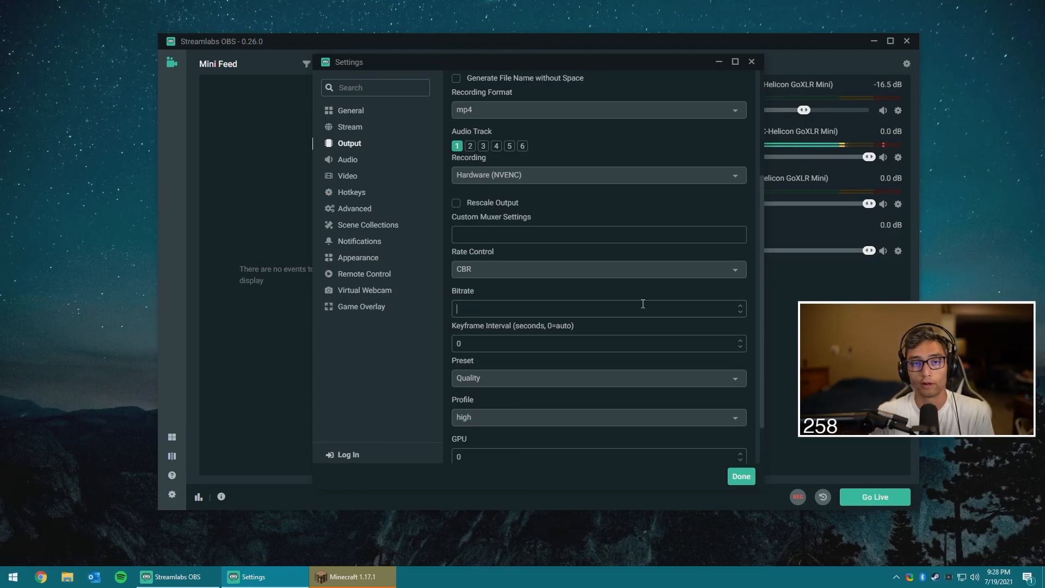